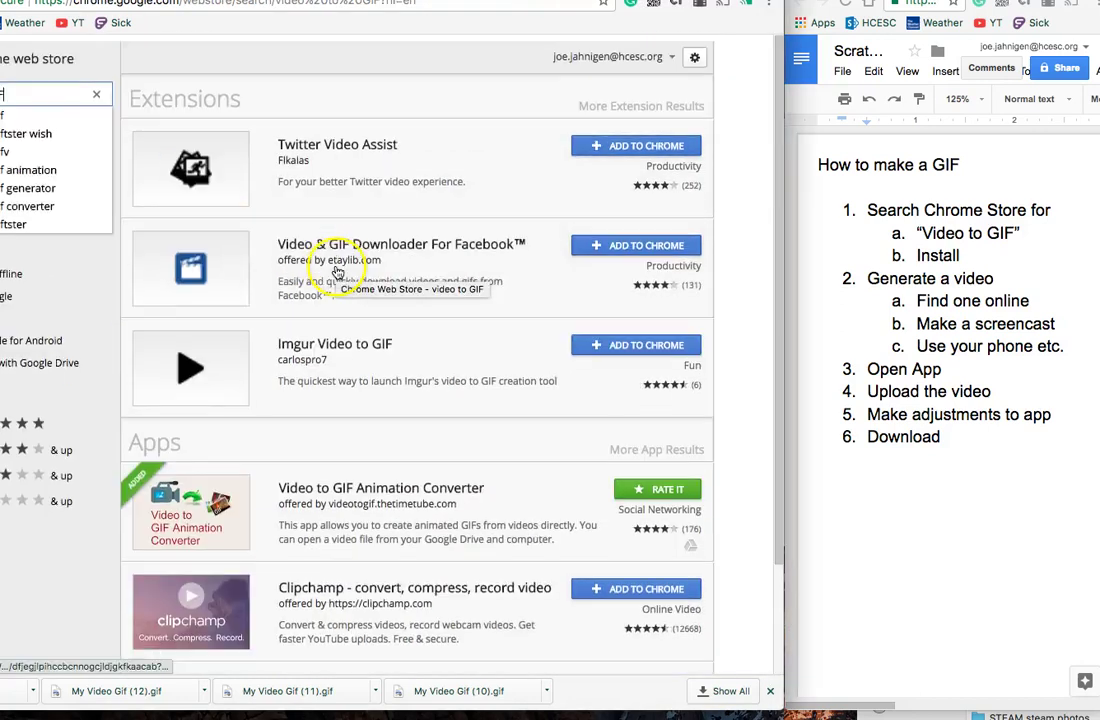
# - Go back to the store search box, dismiss its options and suggestions, and scroll down
pyautogui.click(14, 91)
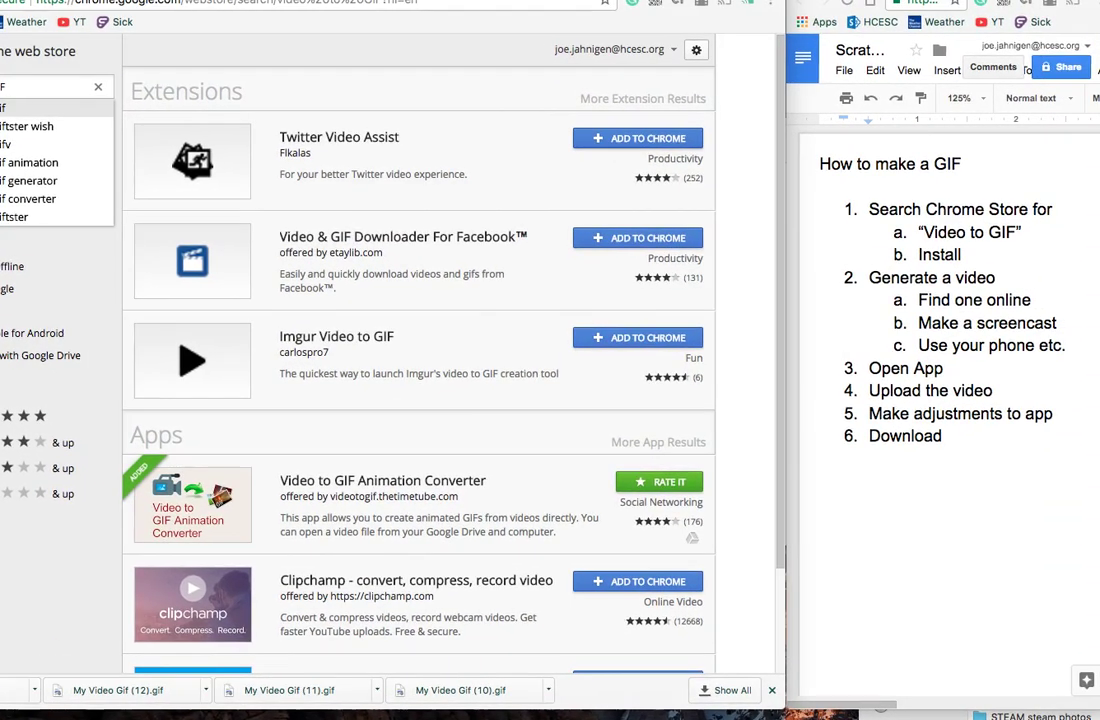
pyautogui.rightClick(68, 96)
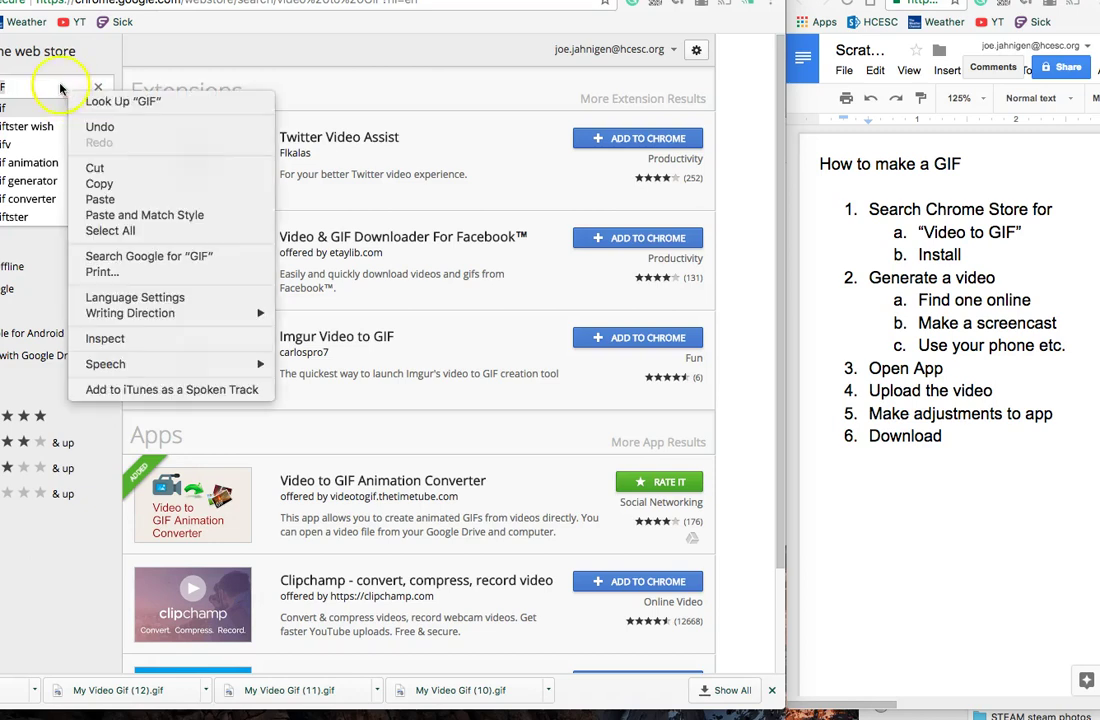
pyautogui.click(55, 82)
pyautogui.scroll(-2, 176, 421)
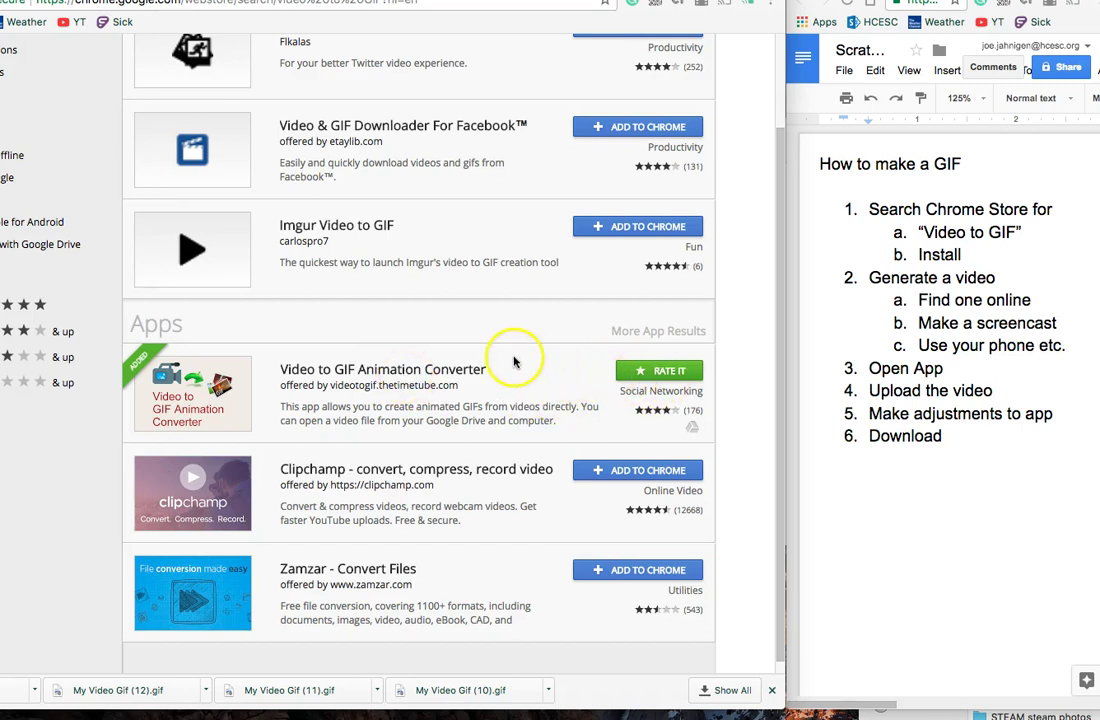
# - Highlight 'Generate a video' in the doc, close the screencast, and open a Desktop Finder window
pyautogui.click(876, 291)
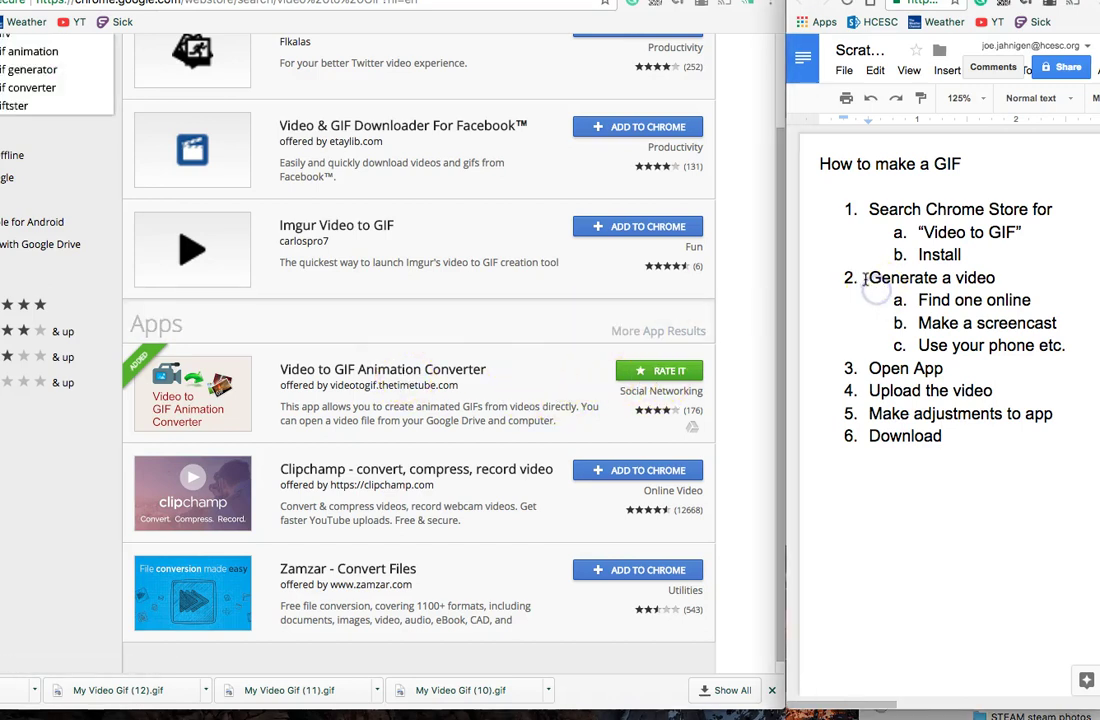
pyautogui.moveTo(866, 279); pyautogui.dragTo(996, 282)
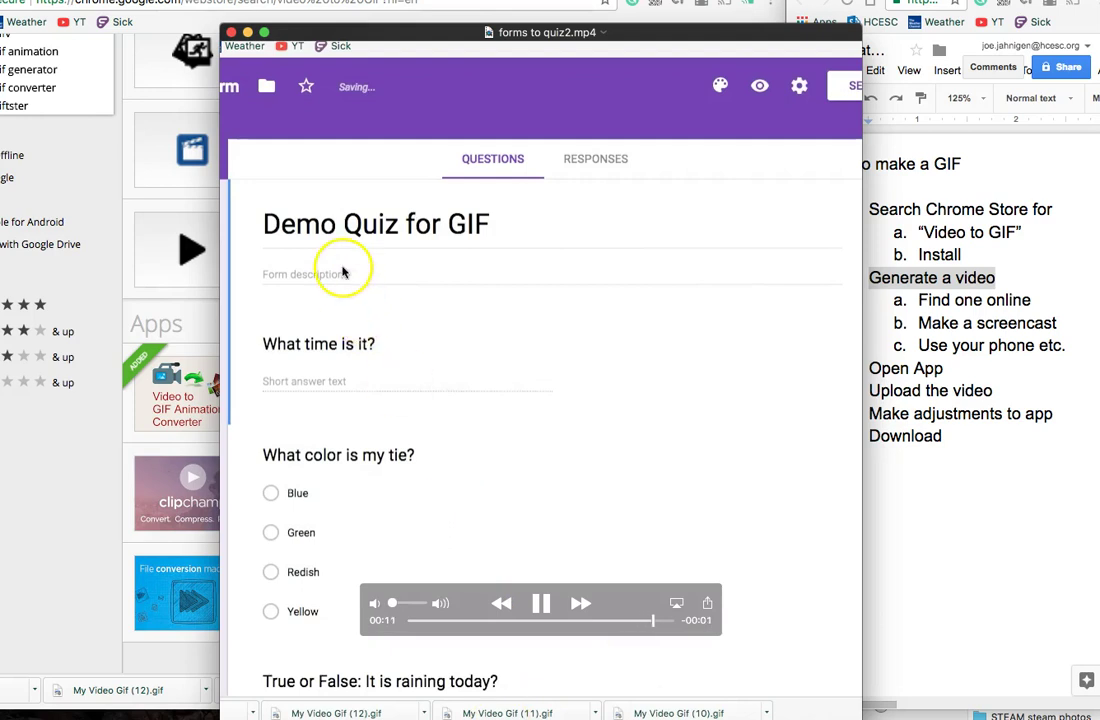
pyautogui.click(231, 32)
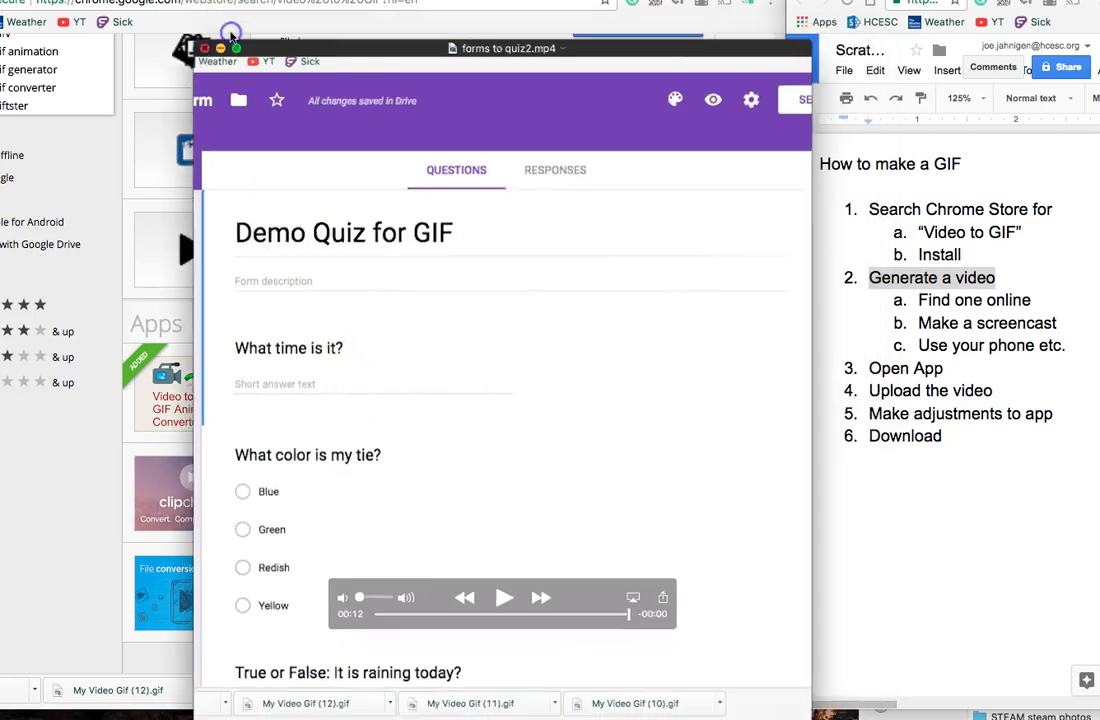
pyautogui.click(1020, 714)
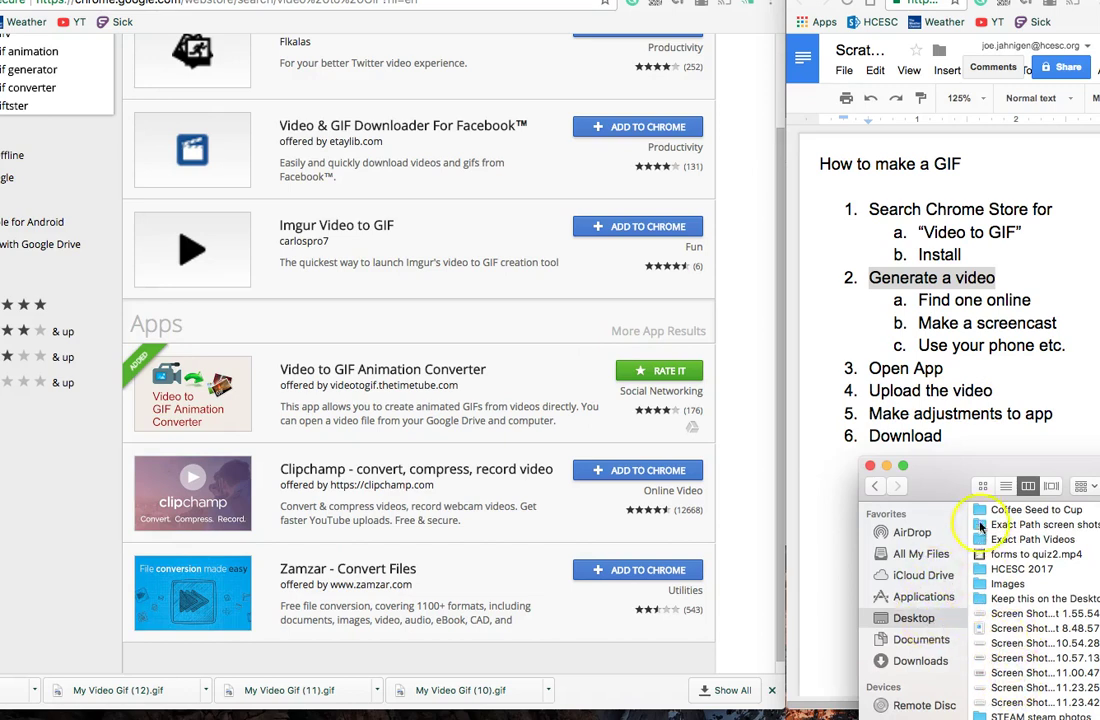
# - Select forms to quiz2.mp4 in Finder and launch the Video to GIF converter from Chrome's apps page
pyautogui.click(982, 558)
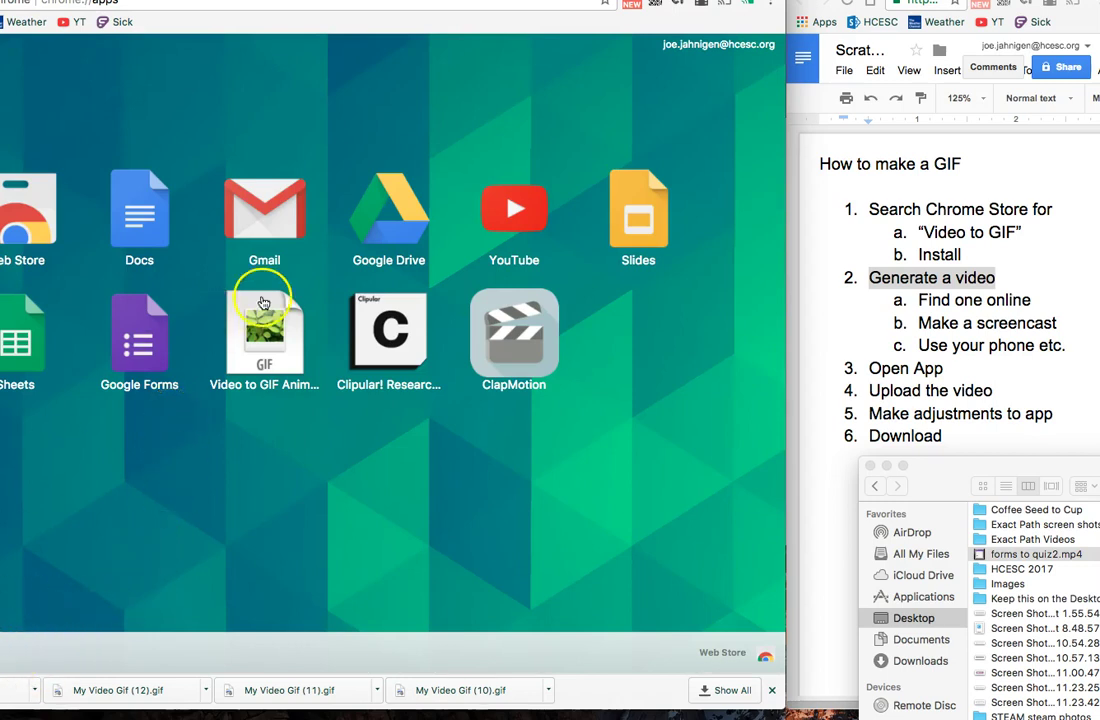
pyautogui.click(268, 345)
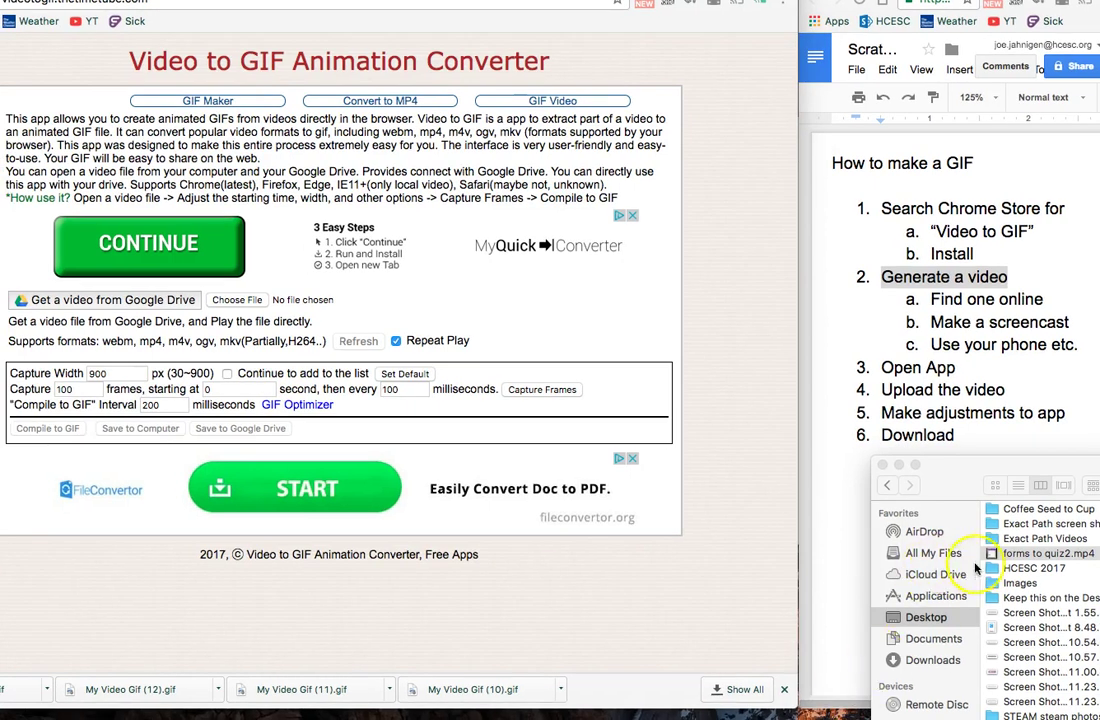
# - Drag forms to quiz2.mp4 into the converter and play it with the volume turned down
pyautogui.moveTo(997, 553); pyautogui.dragTo(337, 311)
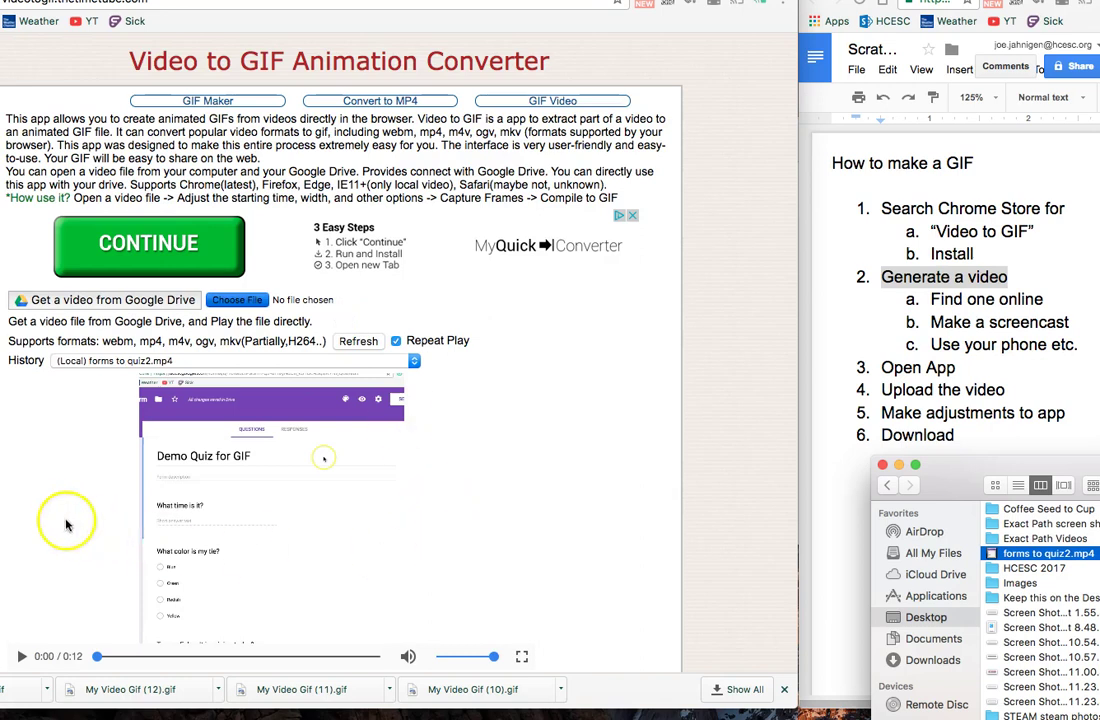
pyautogui.scroll(-1, 45, 560)
pyautogui.click(20, 650)
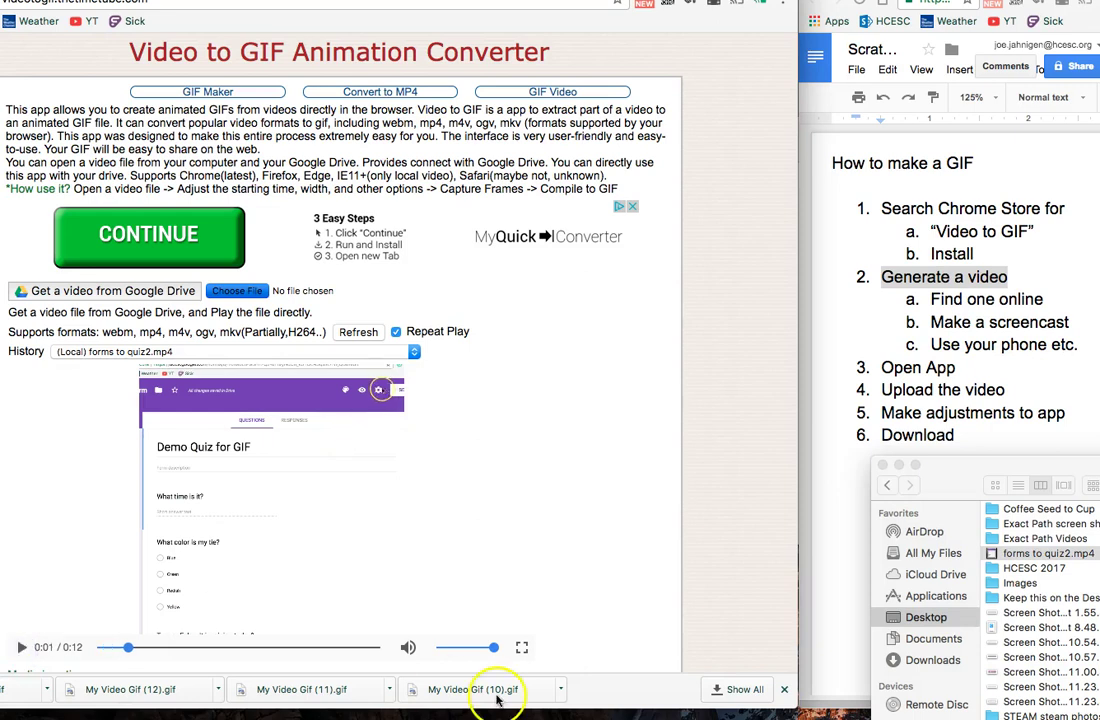
pyautogui.moveTo(493, 648); pyautogui.dragTo(459, 648)
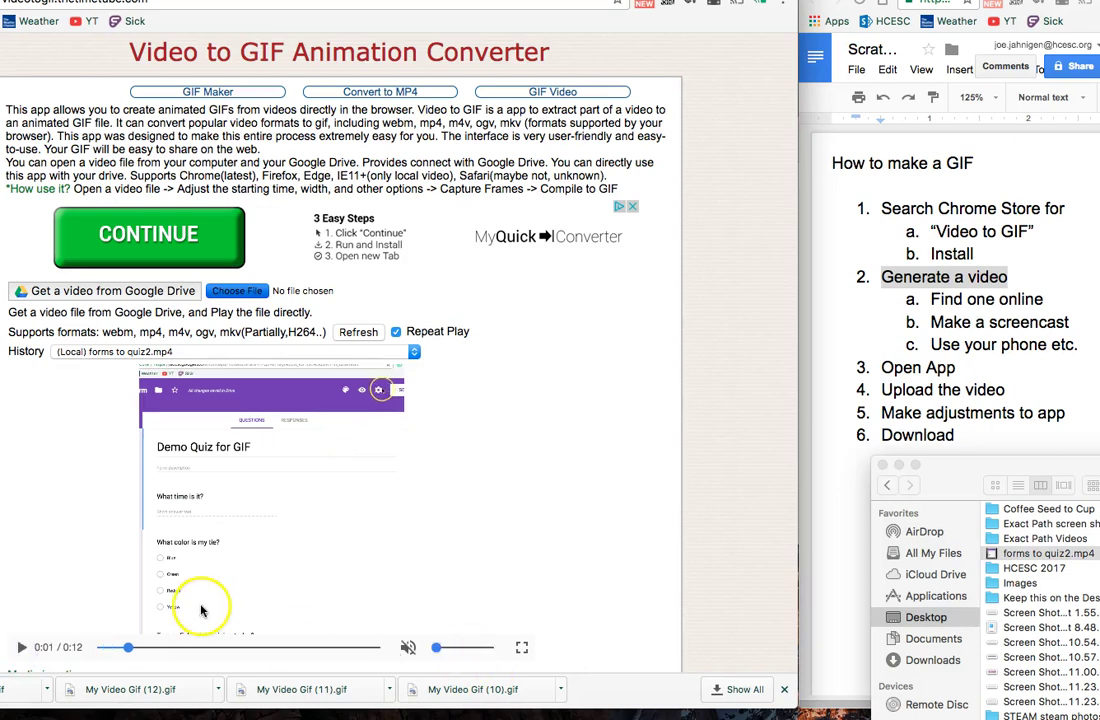
pyautogui.scroll(-5, 17, 497)
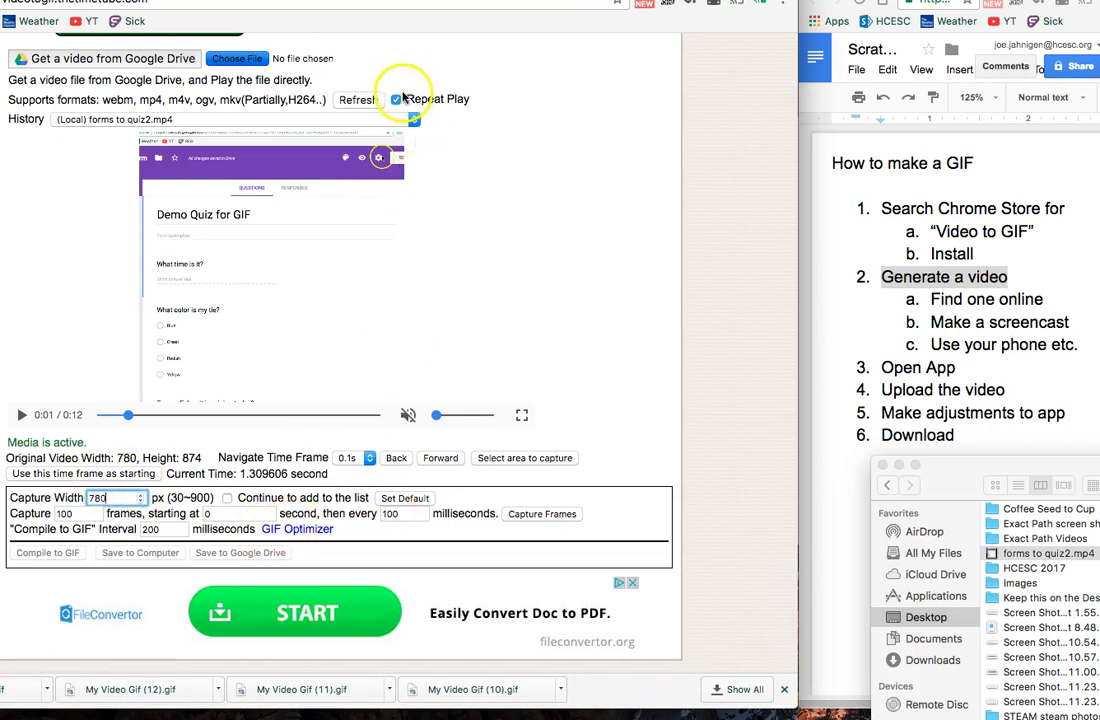
# - Set the capture to 50 frames, rewind the video to the start, and capture the frames
pyautogui.click(400, 97)
pyautogui.click(397, 99)
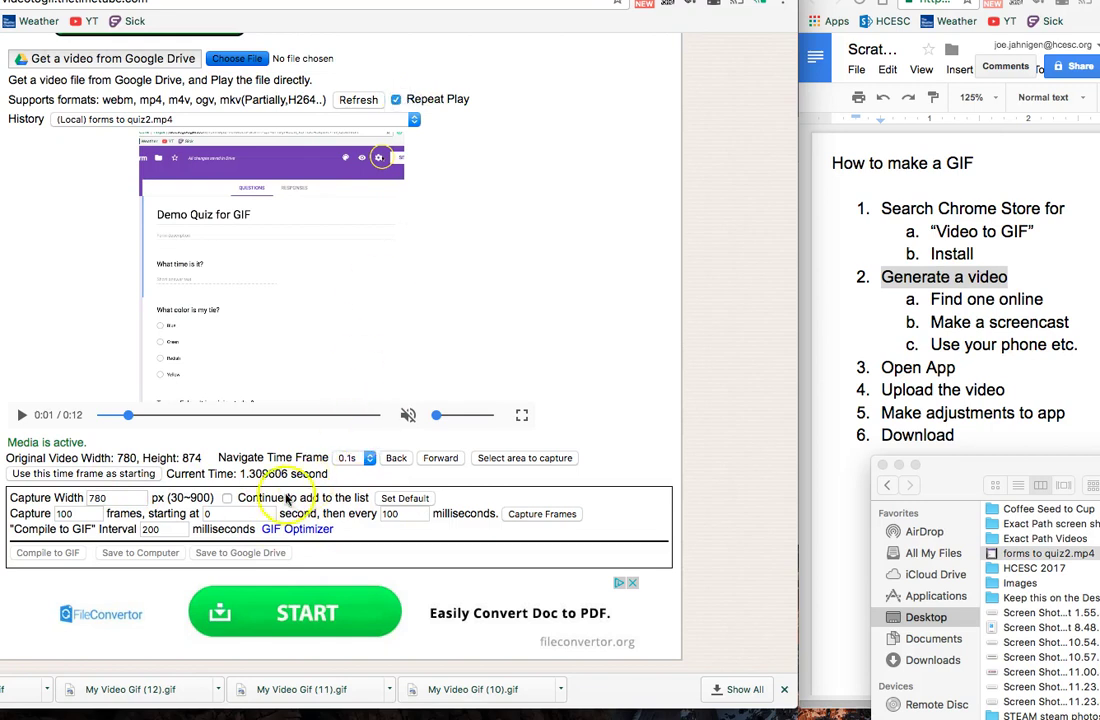
pyautogui.moveTo(80, 516); pyautogui.dragTo(44, 518)
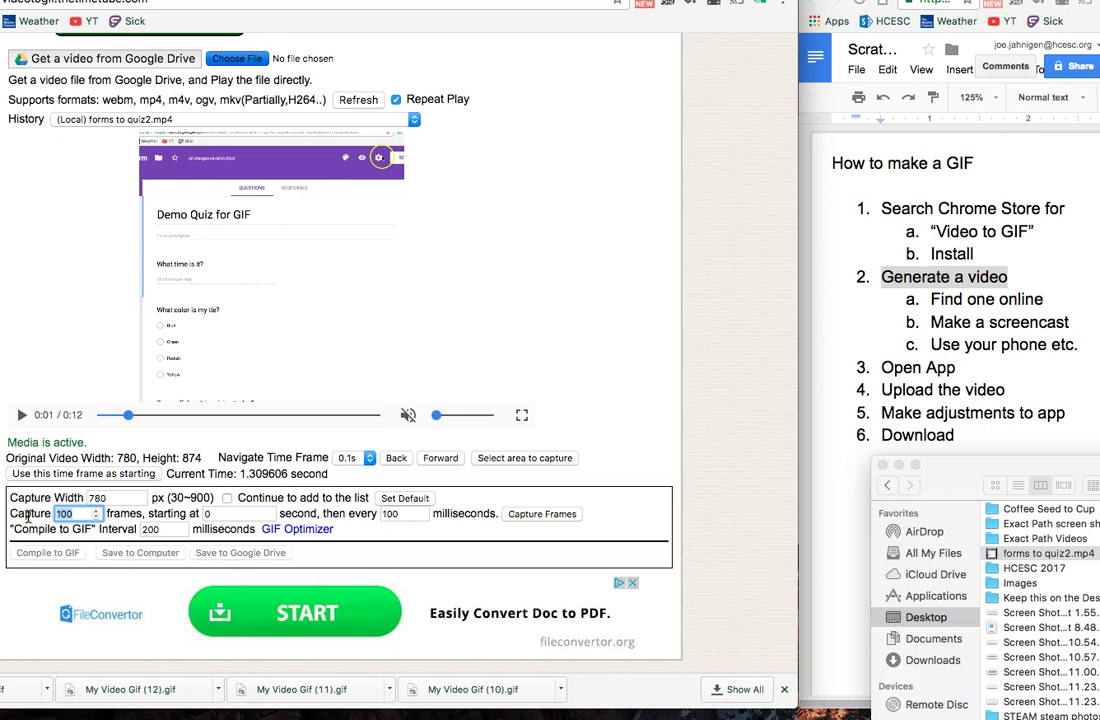
pyautogui.write('50')
pyautogui.click(128, 415)
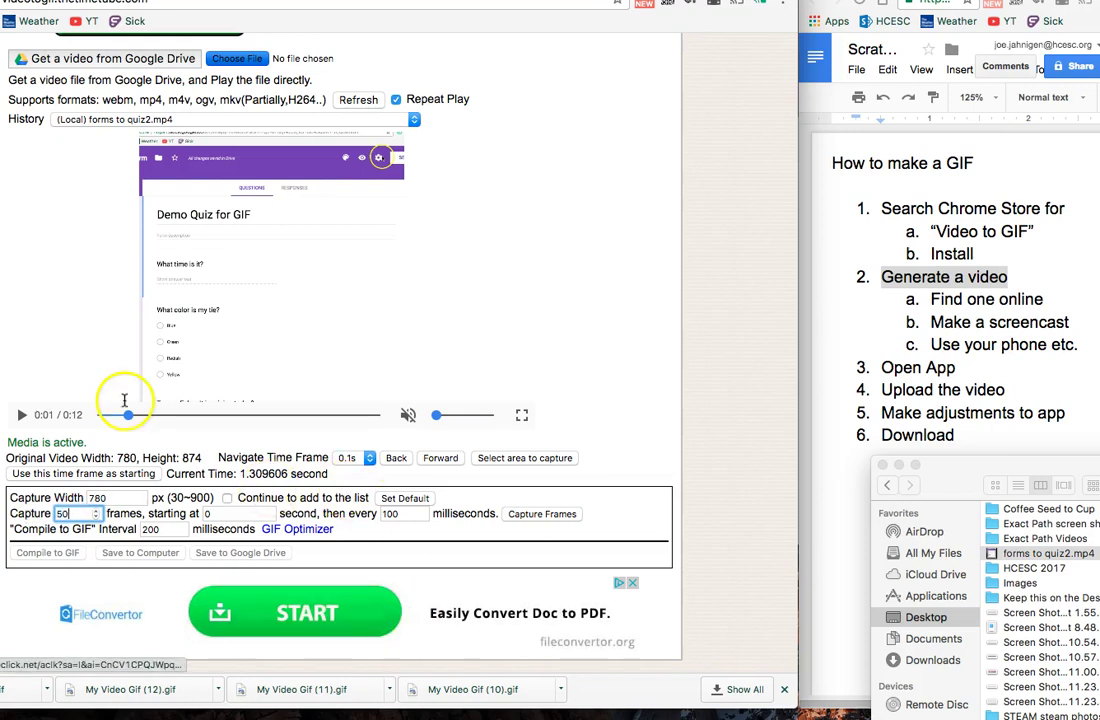
pyautogui.moveTo(128, 415); pyautogui.dragTo(67, 419)
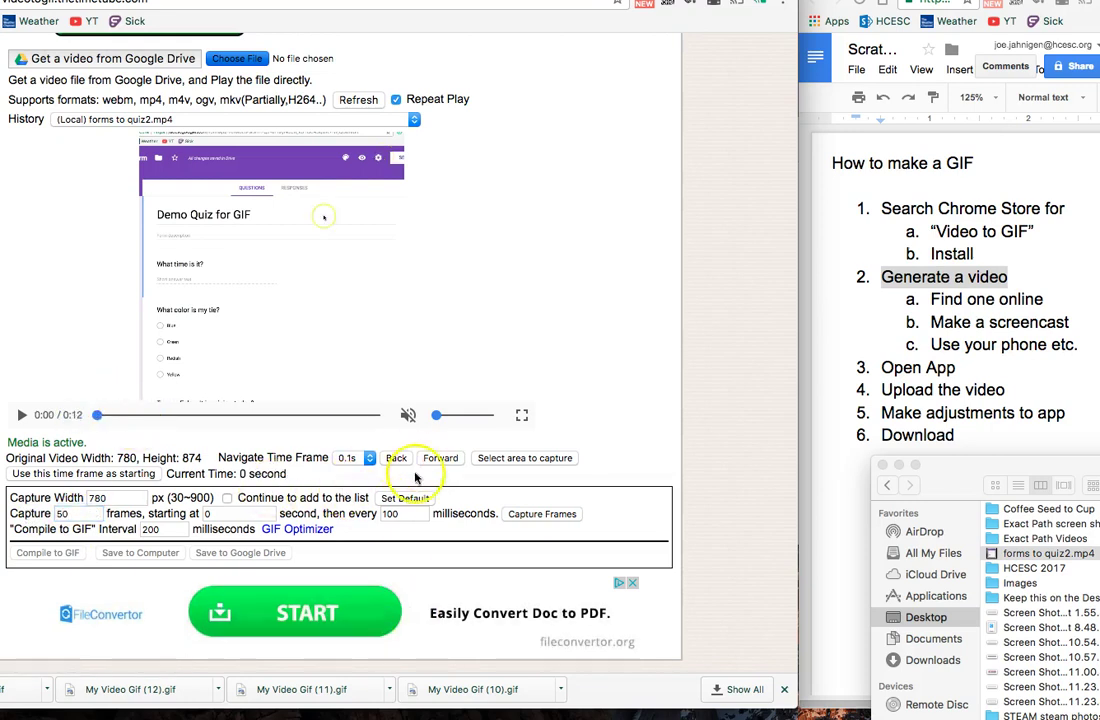
pyautogui.click(538, 516)
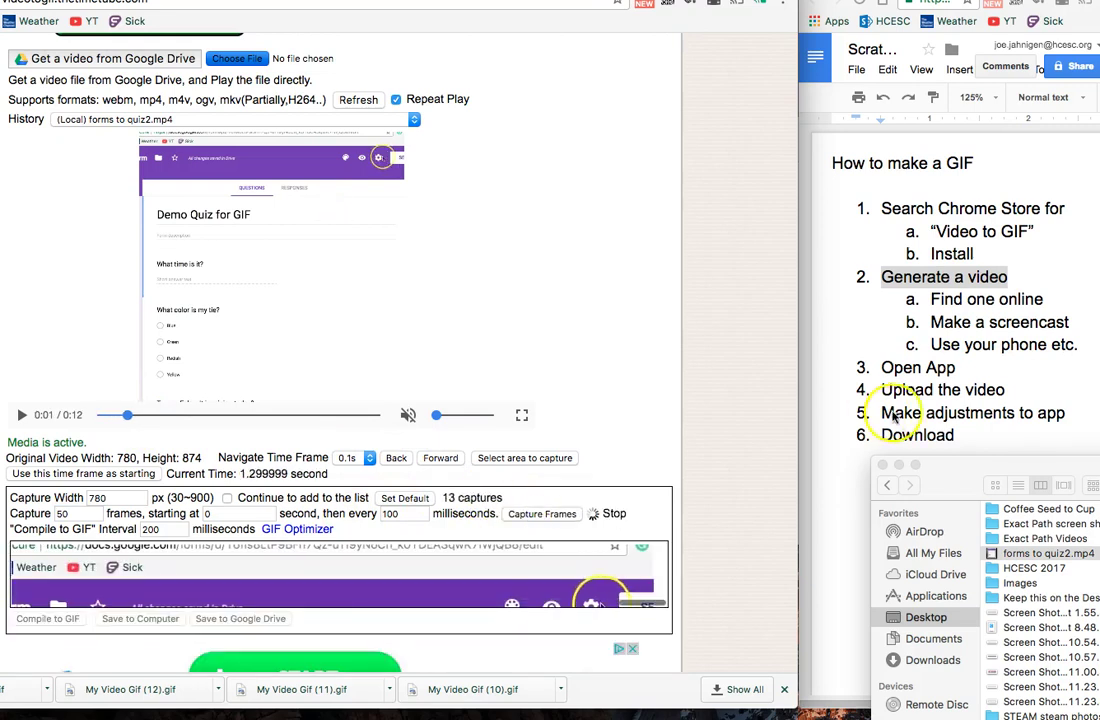
# - Add an indented 'Capture' sub-step under 'Make adjustments to app' in the how-to doc
pyautogui.click(818, 385)
pyautogui.click(1070, 412)
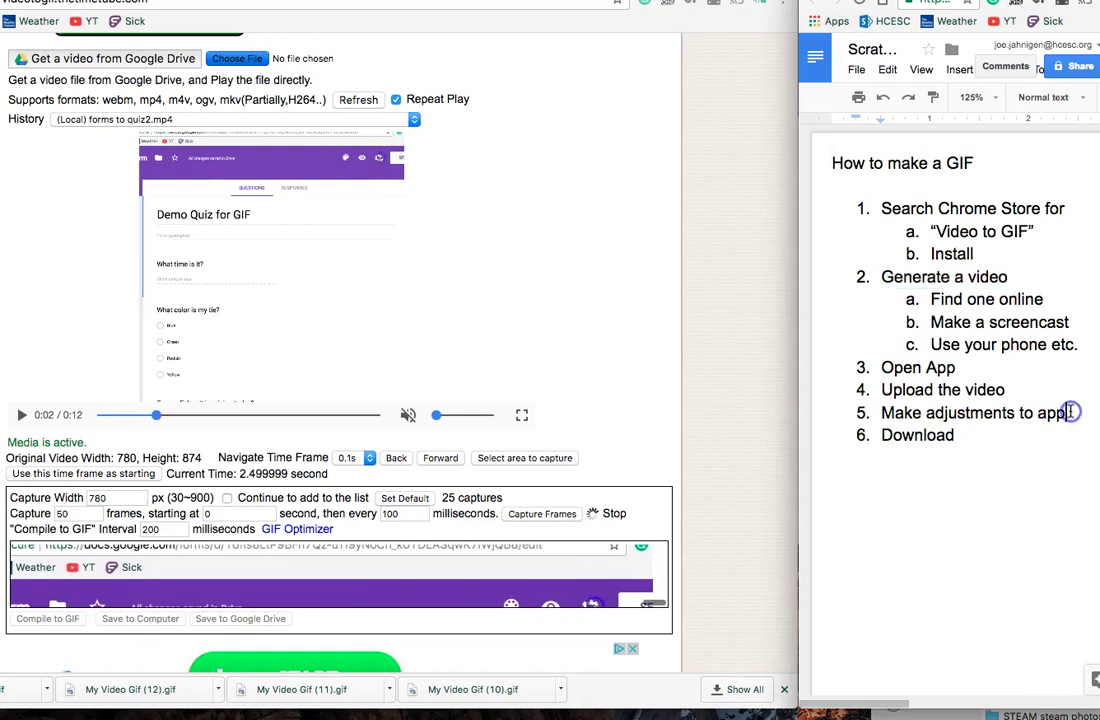
pyautogui.press('Return')
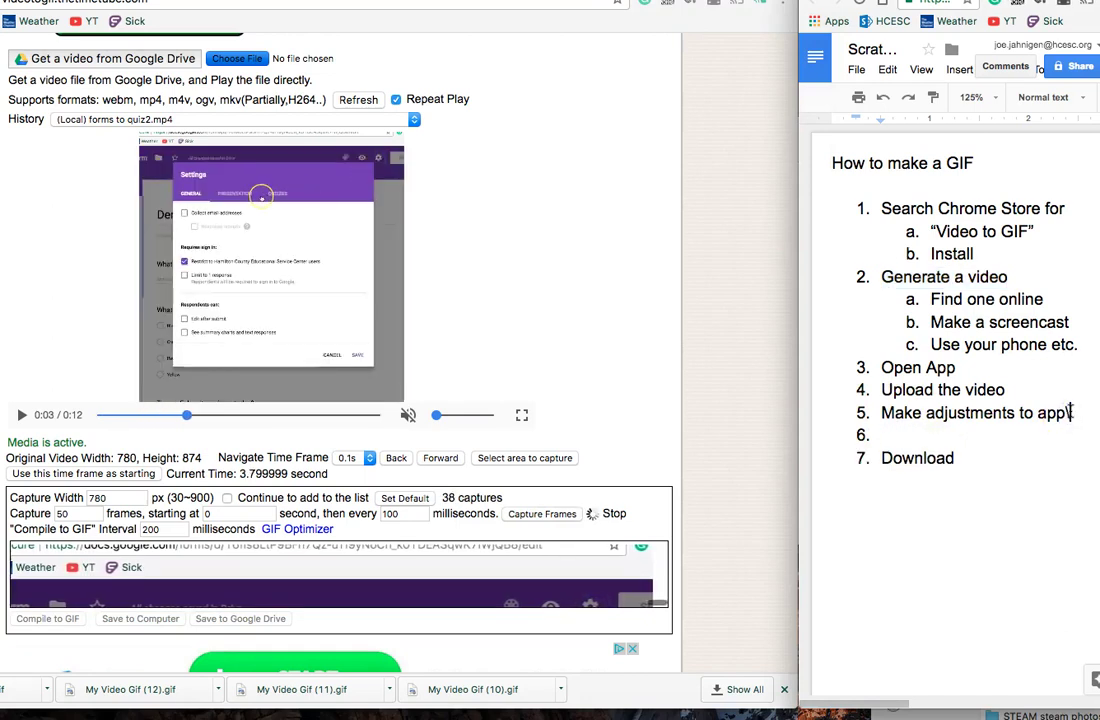
pyautogui.press('Tab')
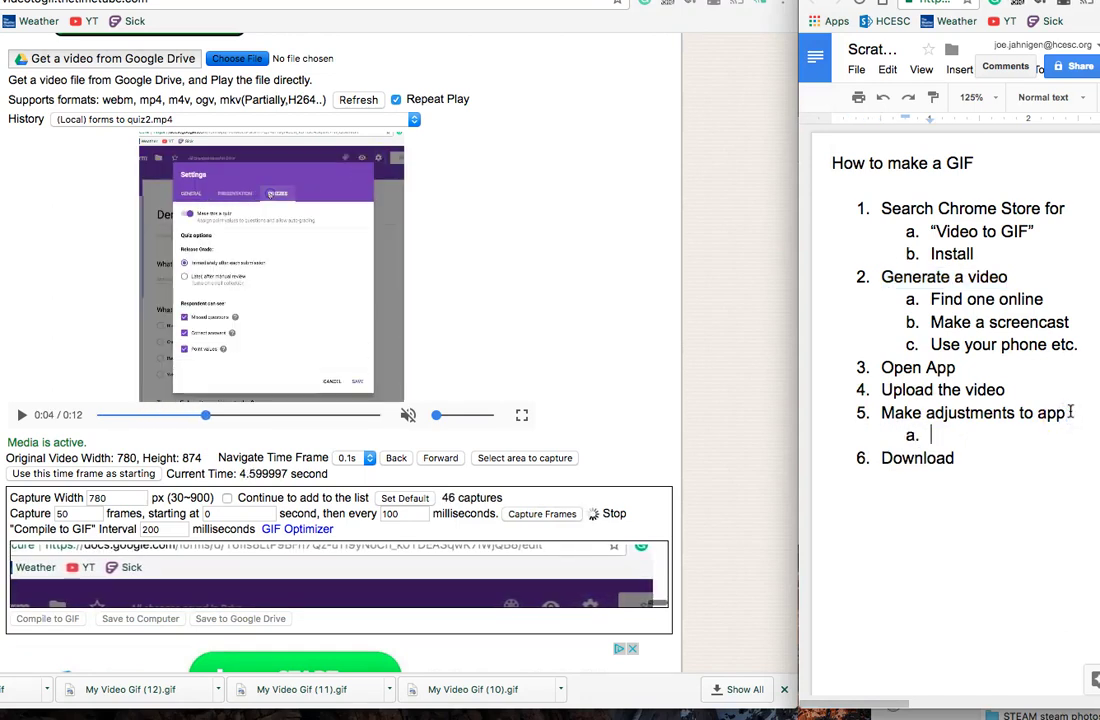
pyautogui.write('"captre')
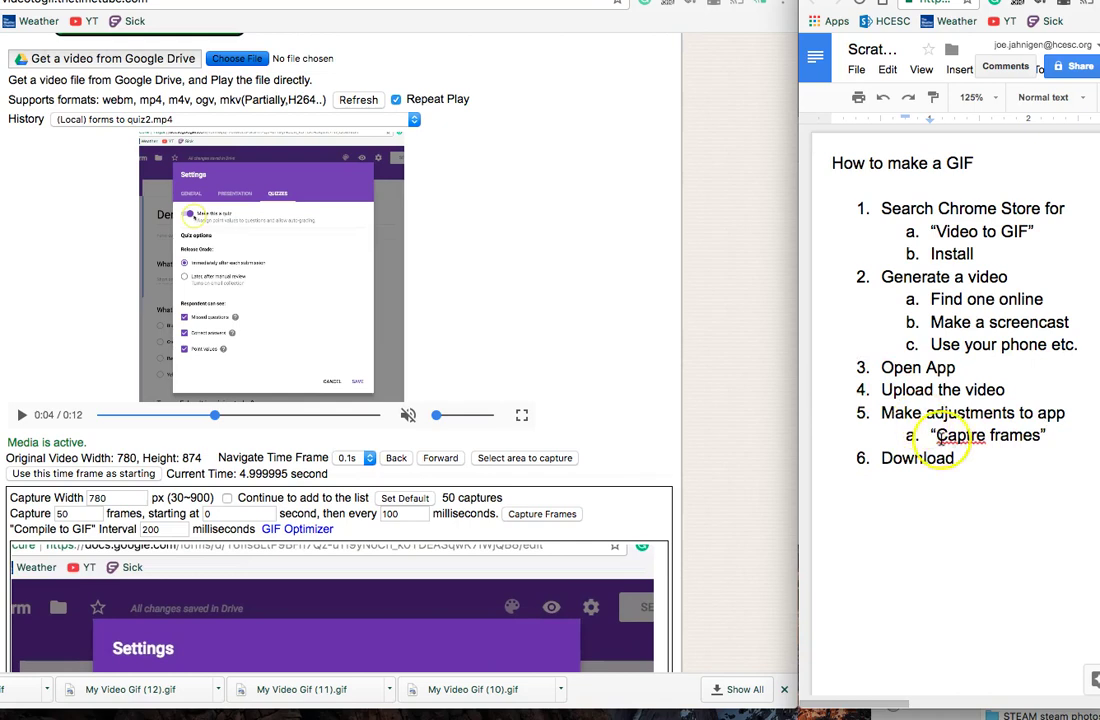
pyautogui.rightClick(960, 438)
pyautogui.click(1009, 260)
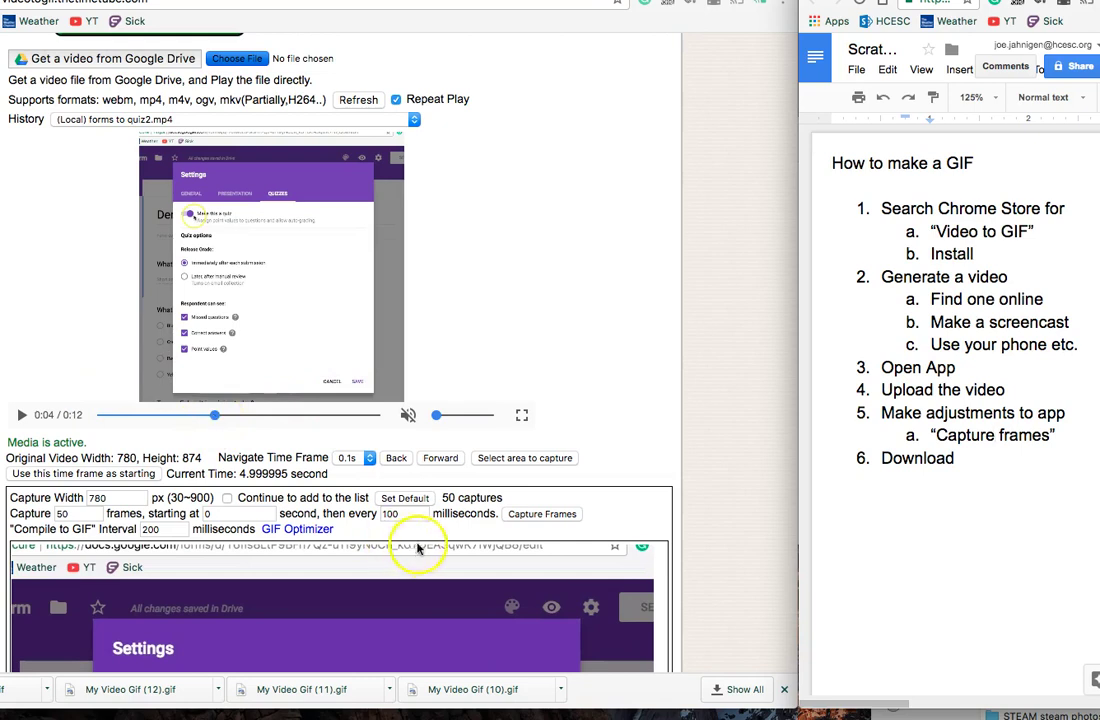
# - Restore the default capture settings and recapture 50 frames, then scroll down to the results
pyautogui.click(407, 505)
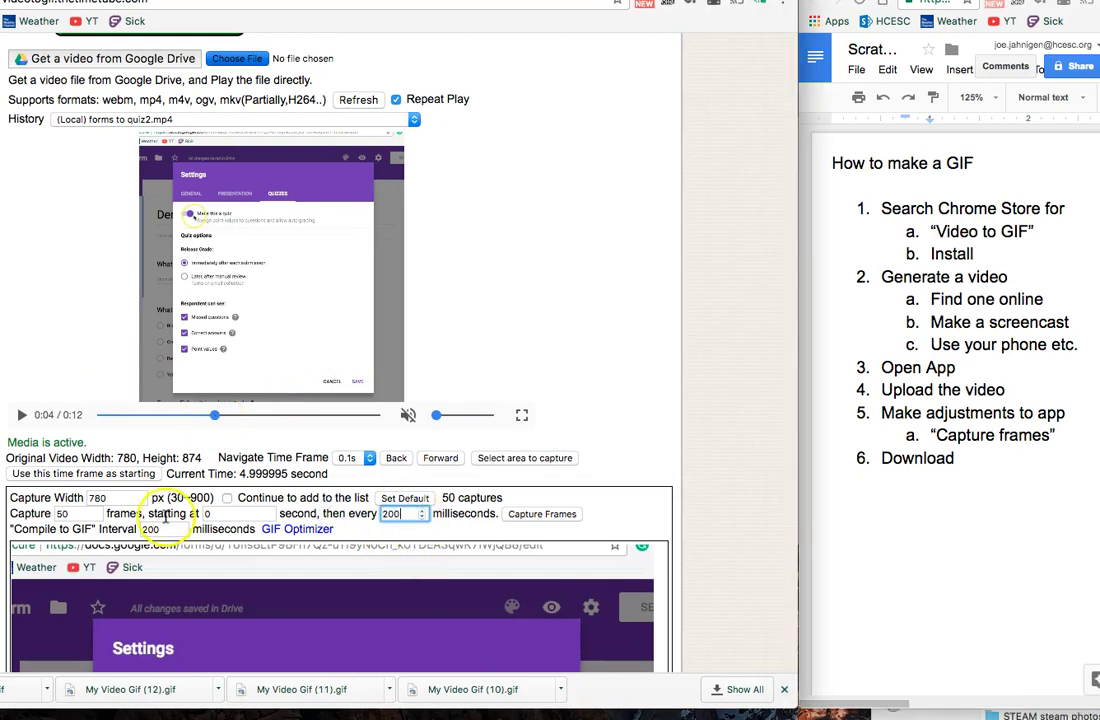
pyautogui.click(63, 514)
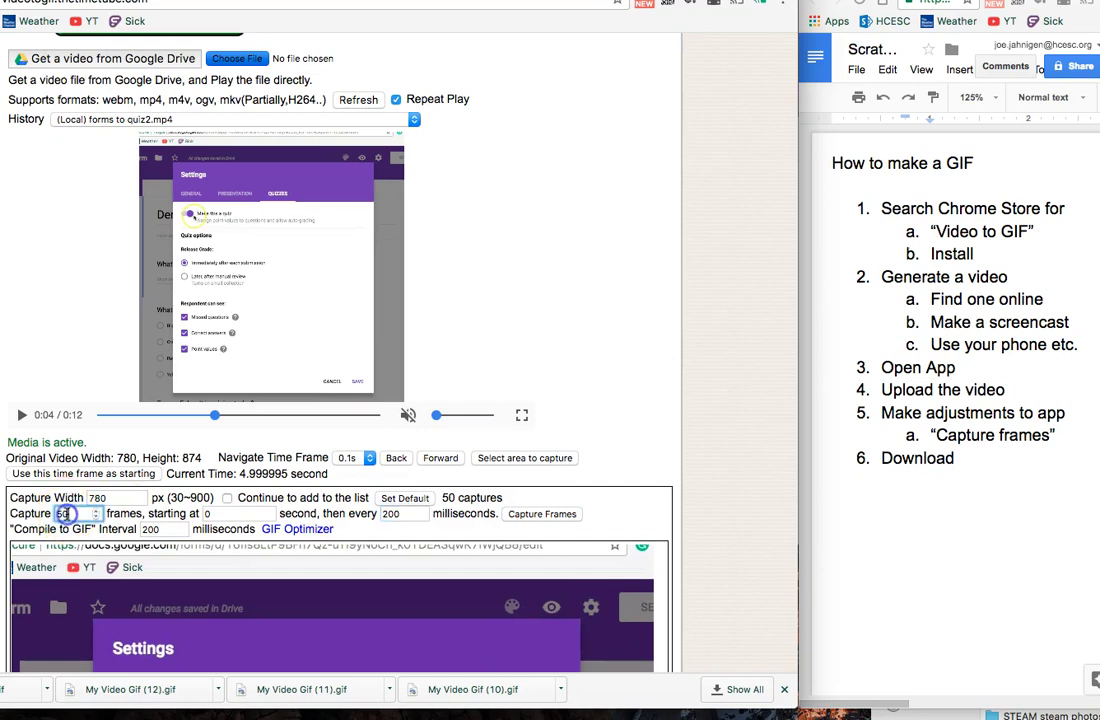
pyautogui.click(526, 516)
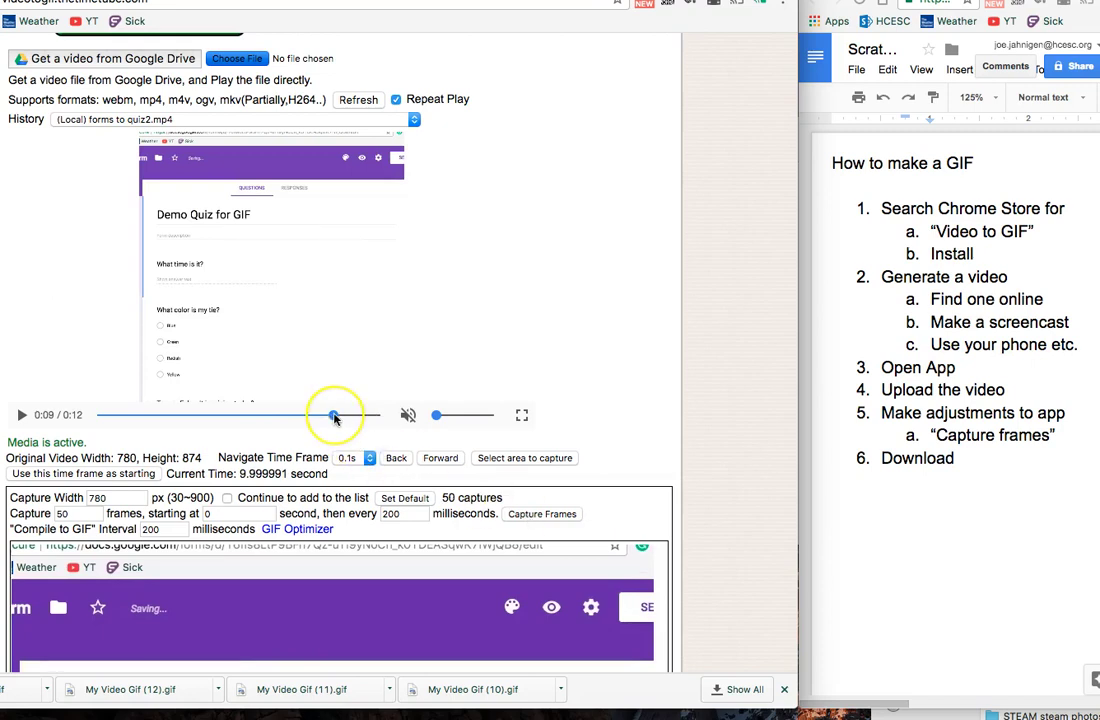
pyautogui.scroll(-6, 335, 418)
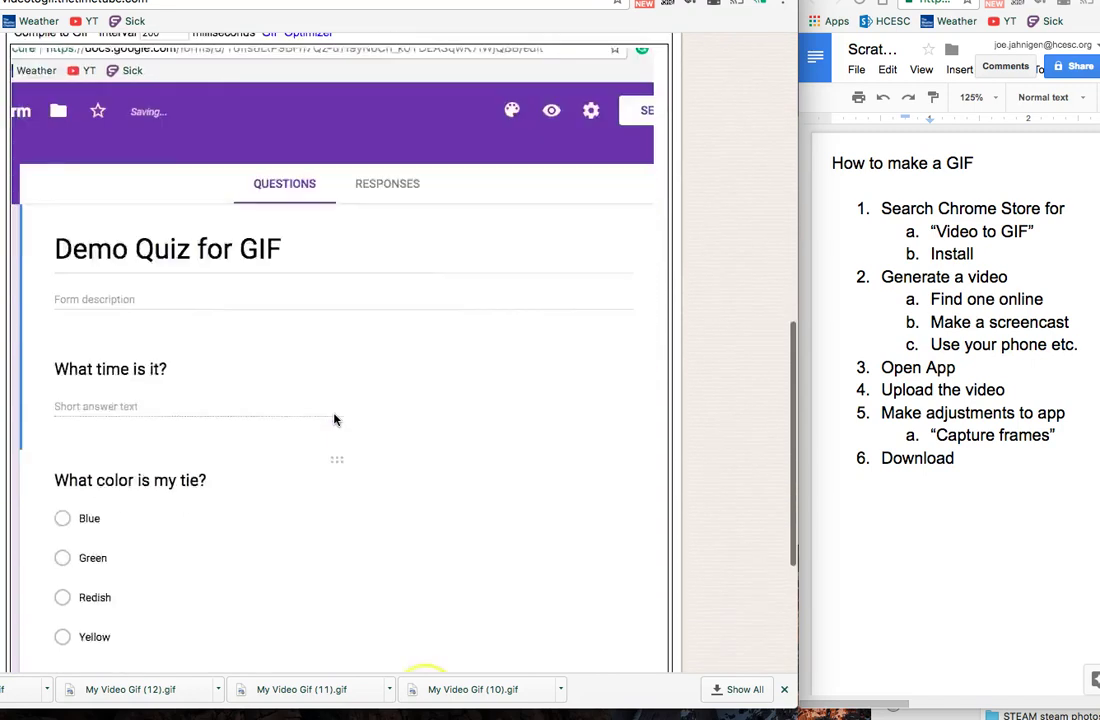
pyautogui.scroll(-3, 335, 420)
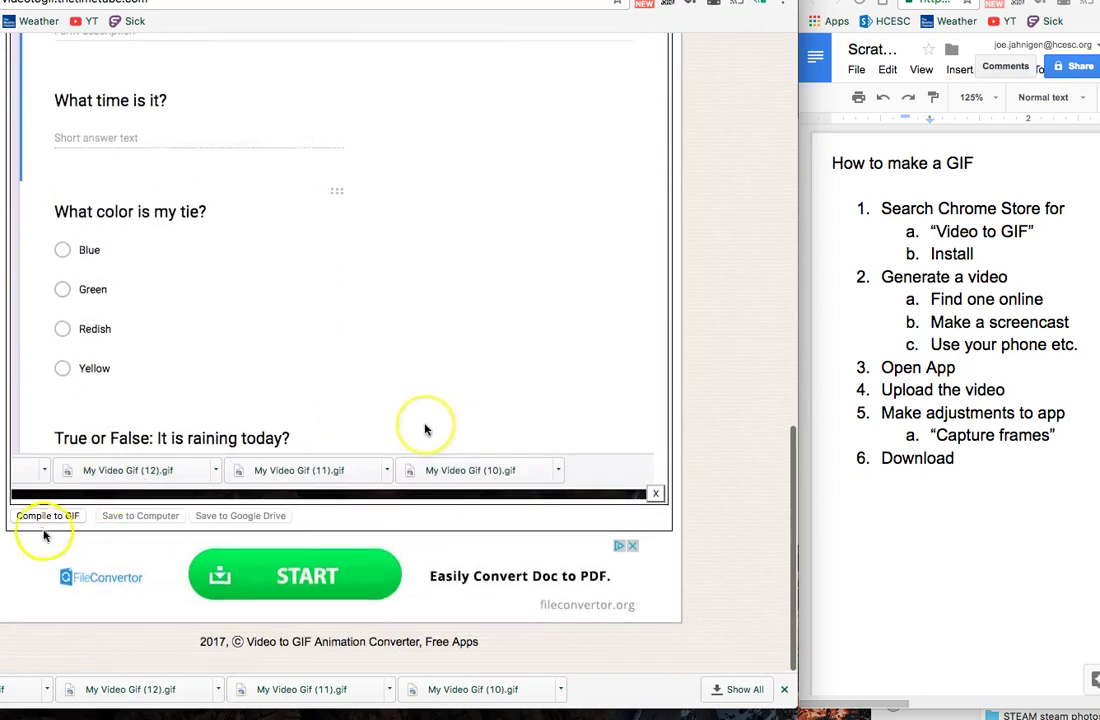
# - Compile the frames into a GIF and save it to the computer as My Video Gif (14).gif
pyautogui.click(39, 521)
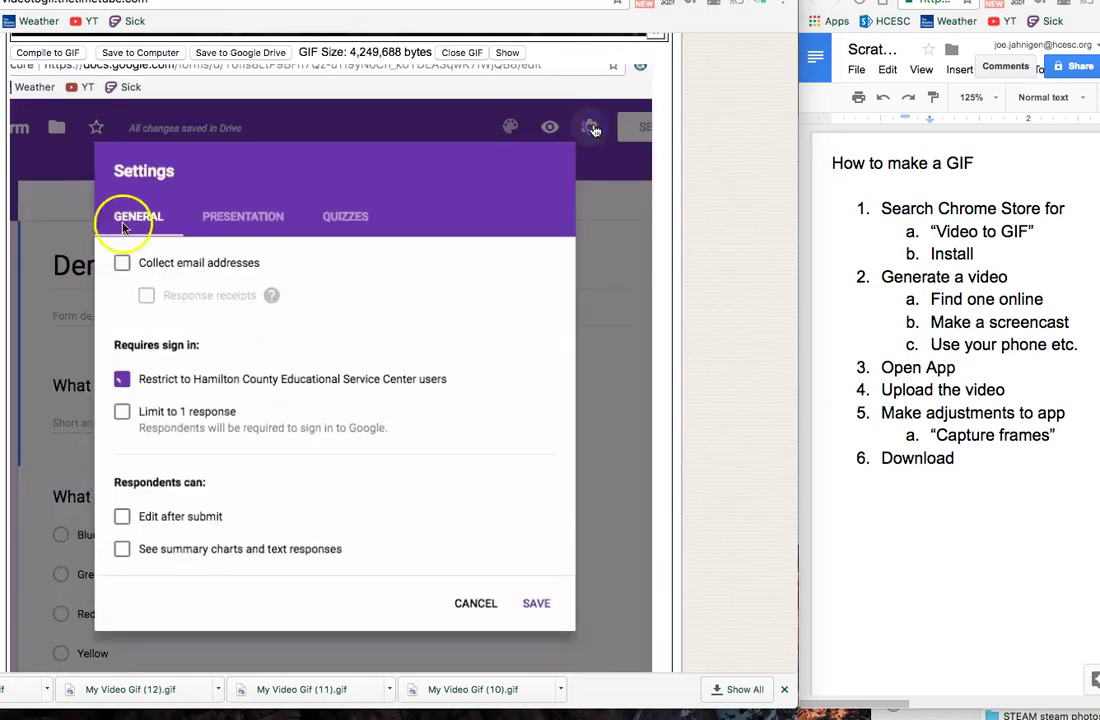
pyautogui.click(133, 52)
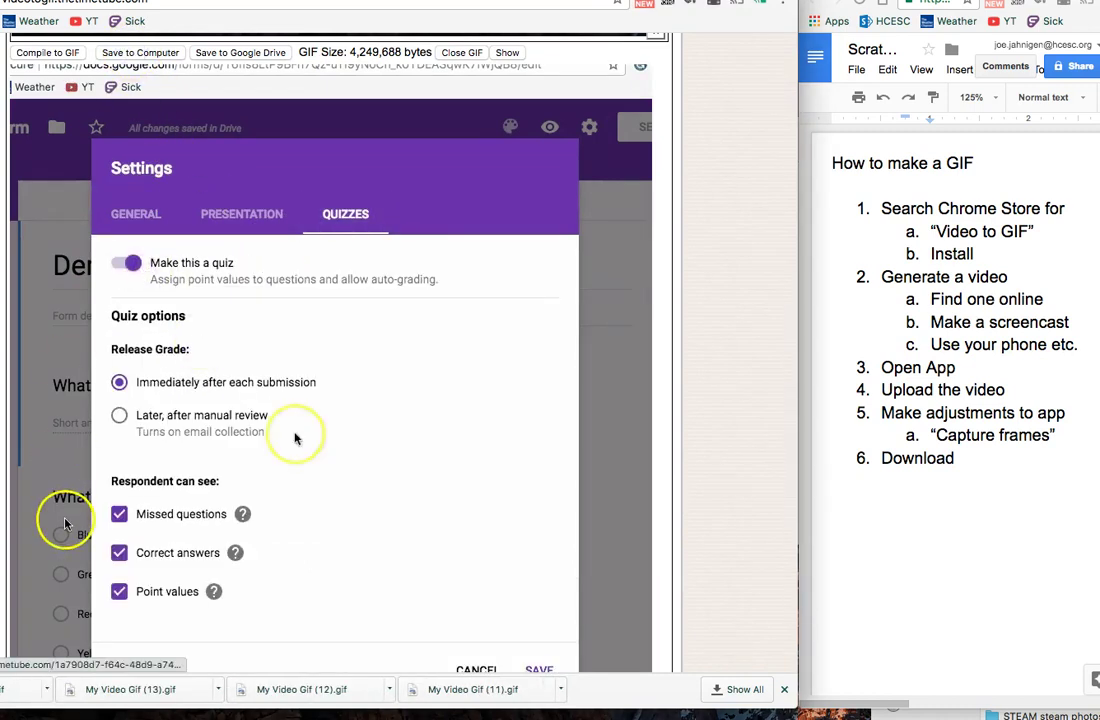
pyautogui.click(48, 697)
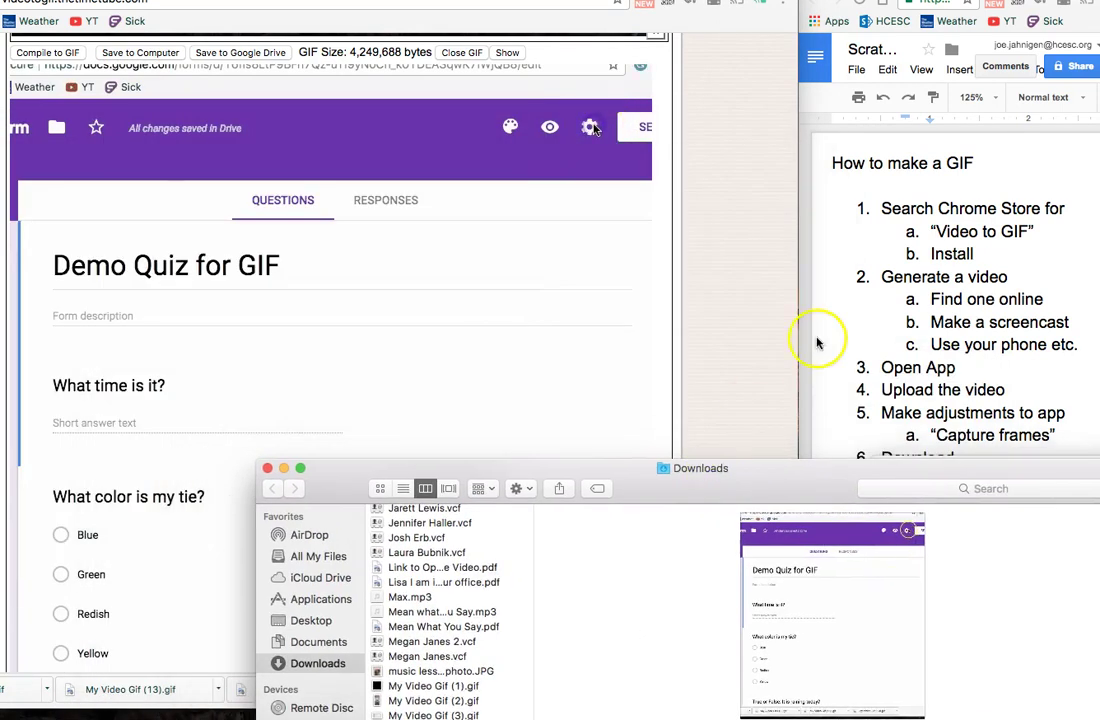
# - Widen the Docs window, move the Downloads window to the top right, and drag My Video Gif (14).gif into the doc
pyautogui.click(591, 127)
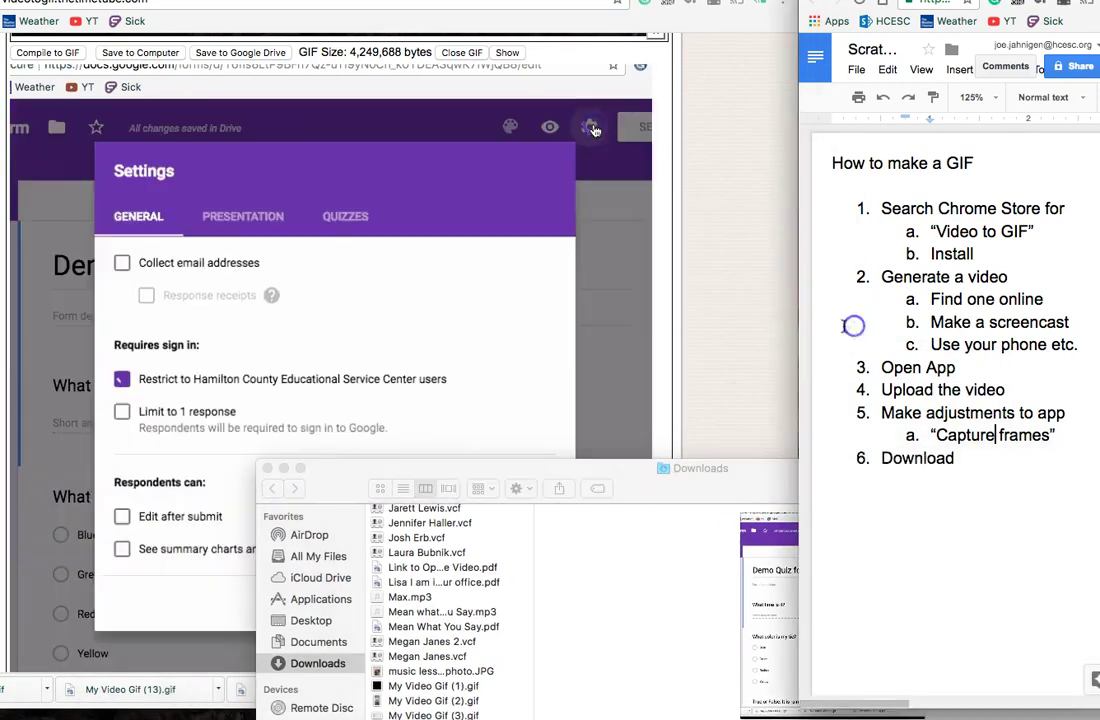
pyautogui.moveTo(796, 322); pyautogui.dragTo(7, 322)
pyautogui.click(652, 693)
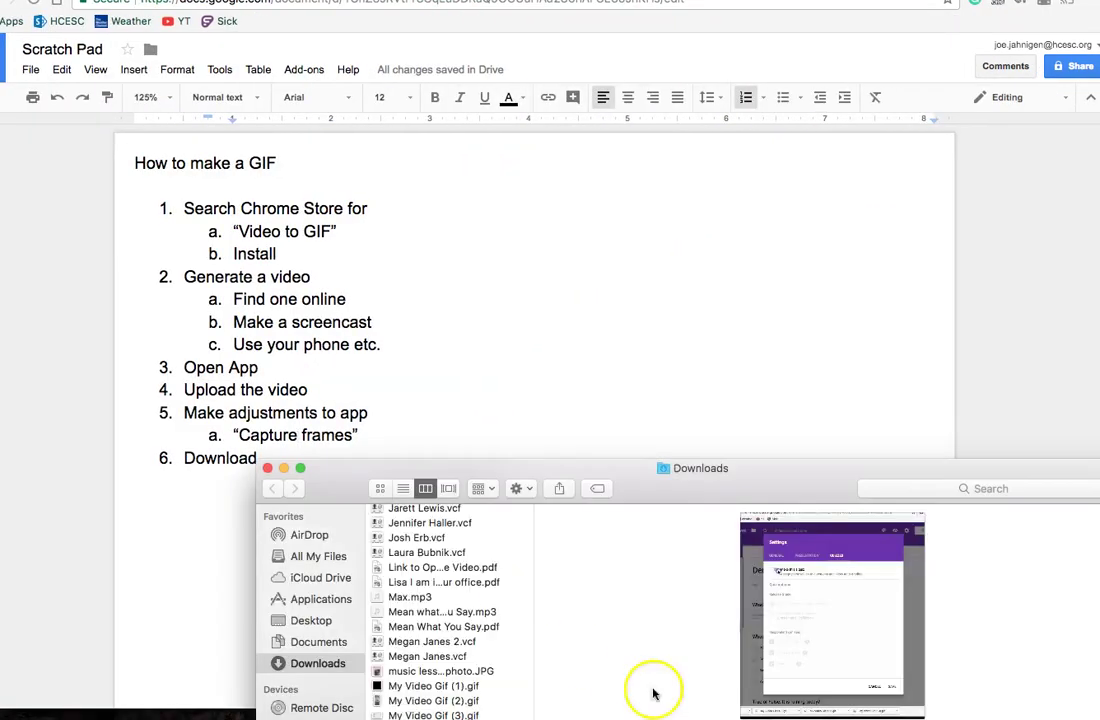
pyautogui.moveTo(665, 459); pyautogui.dragTo(1099, 424)
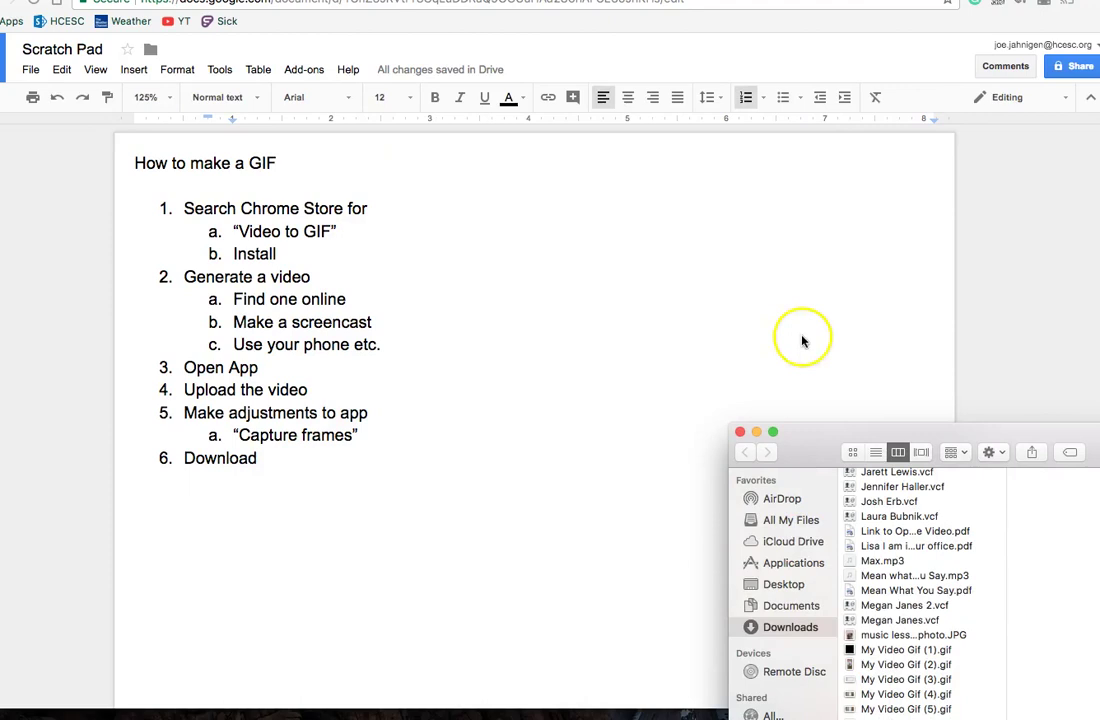
pyautogui.moveTo(838, 438); pyautogui.dragTo(906, 107)
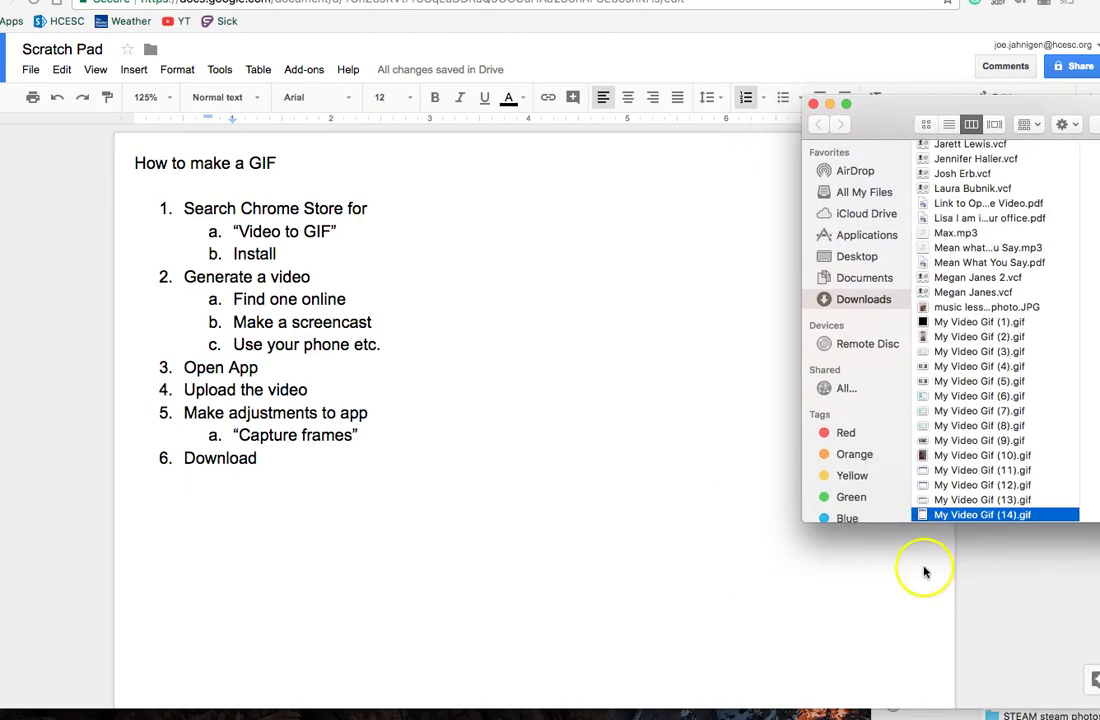
pyautogui.moveTo(921, 516); pyautogui.dragTo(505, 582)
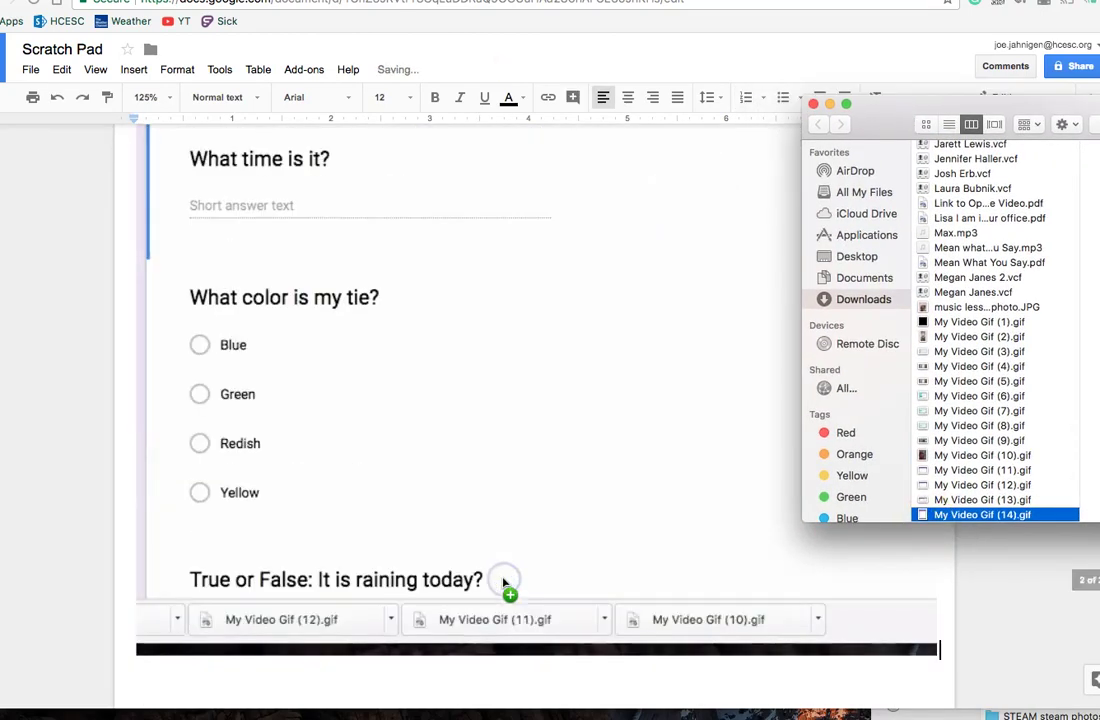
# - Drag the inserted GIF's corner handles inward twice to shrink it
pyautogui.click(253, 536)
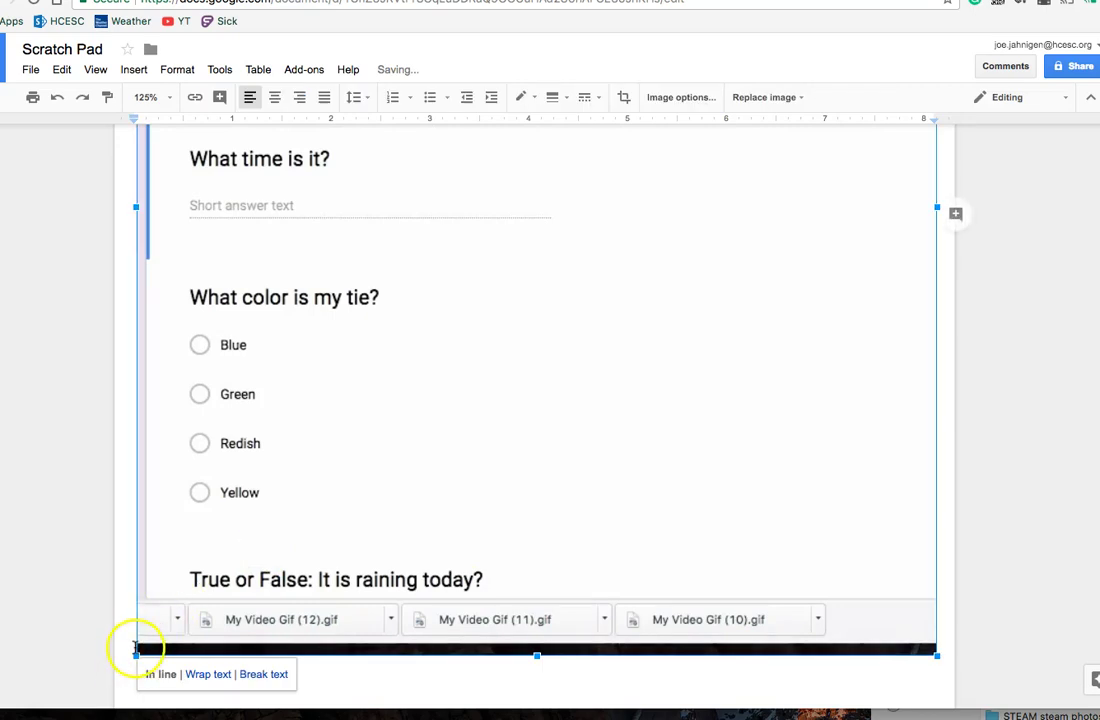
pyautogui.moveTo(137, 655); pyautogui.dragTo(474, 400)
pyautogui.scroll(2, 727, 209)
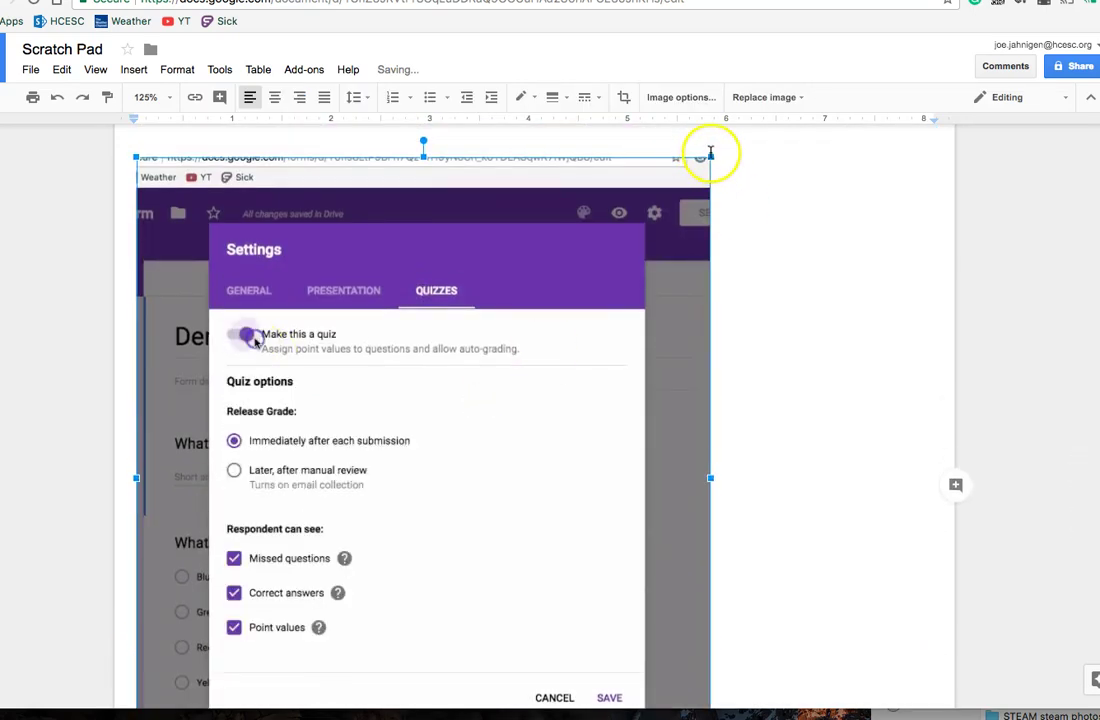
pyautogui.moveTo(710, 152); pyautogui.dragTo(579, 373)
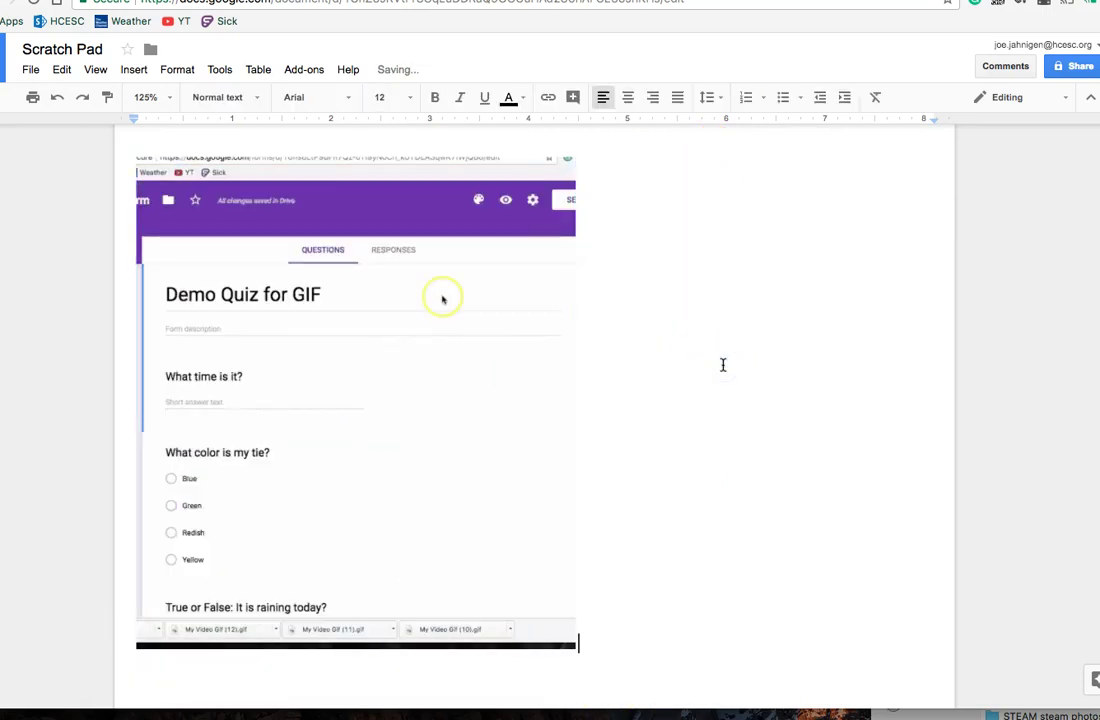
pyautogui.scroll(2, 692, 319)
# - Add a line above the GIF and type the caption 'Click the “Grar” to change the setting'
pyautogui.click(449, 240)
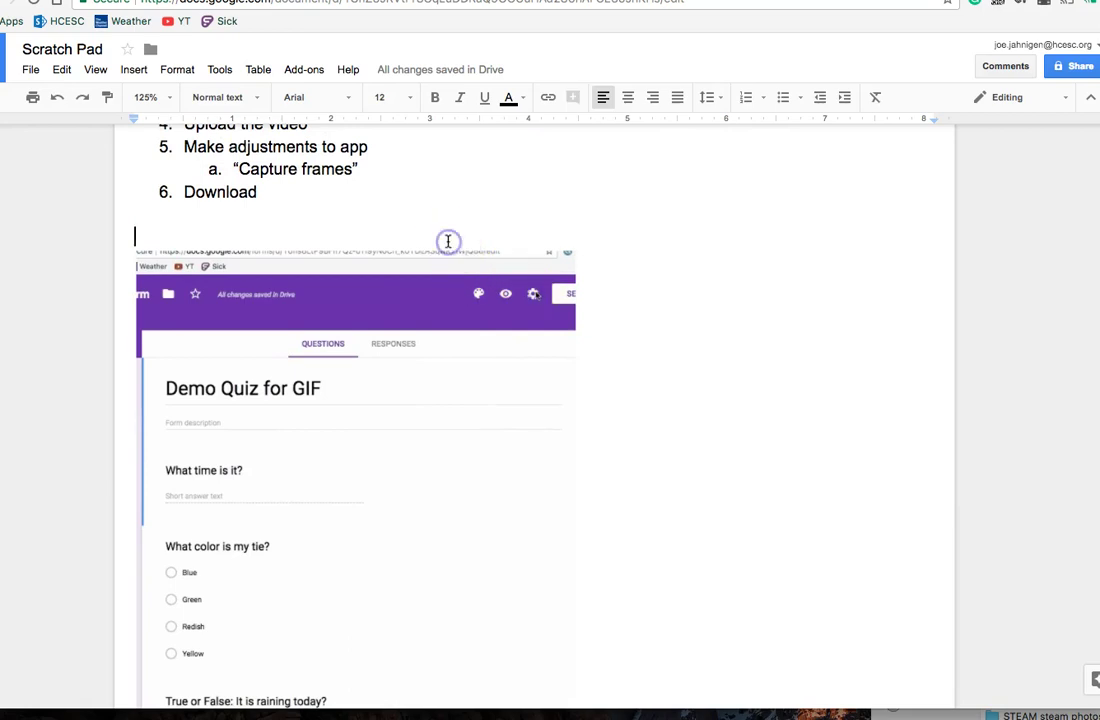
pyautogui.press('Return')
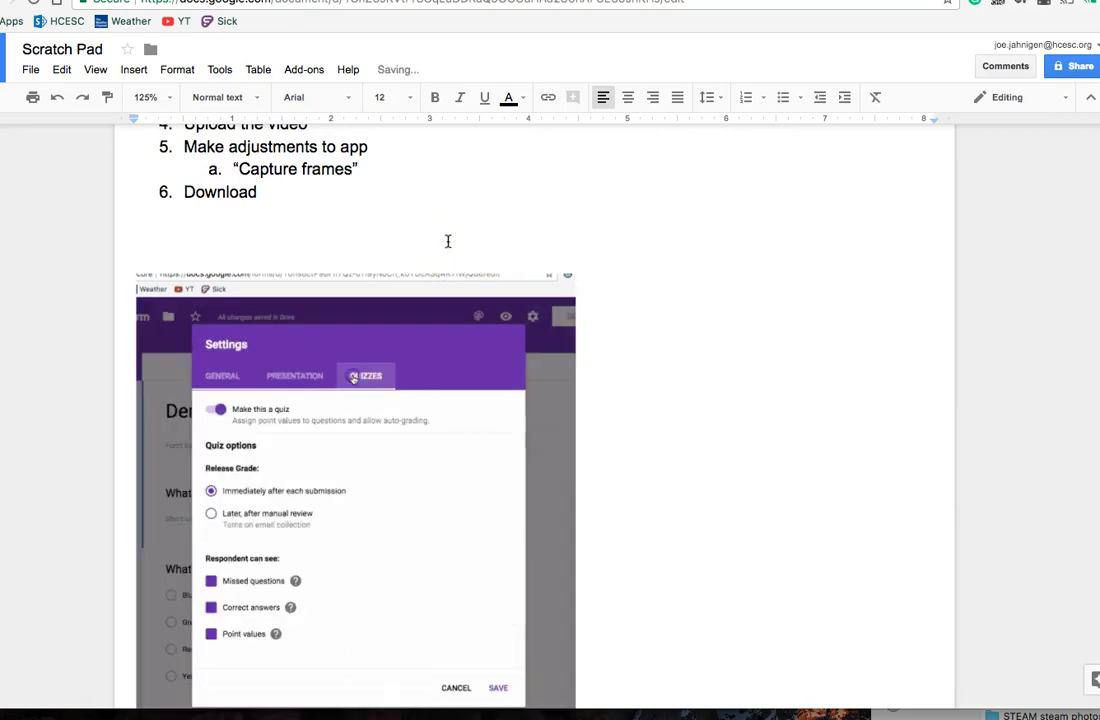
pyautogui.write('Click the “Gr')
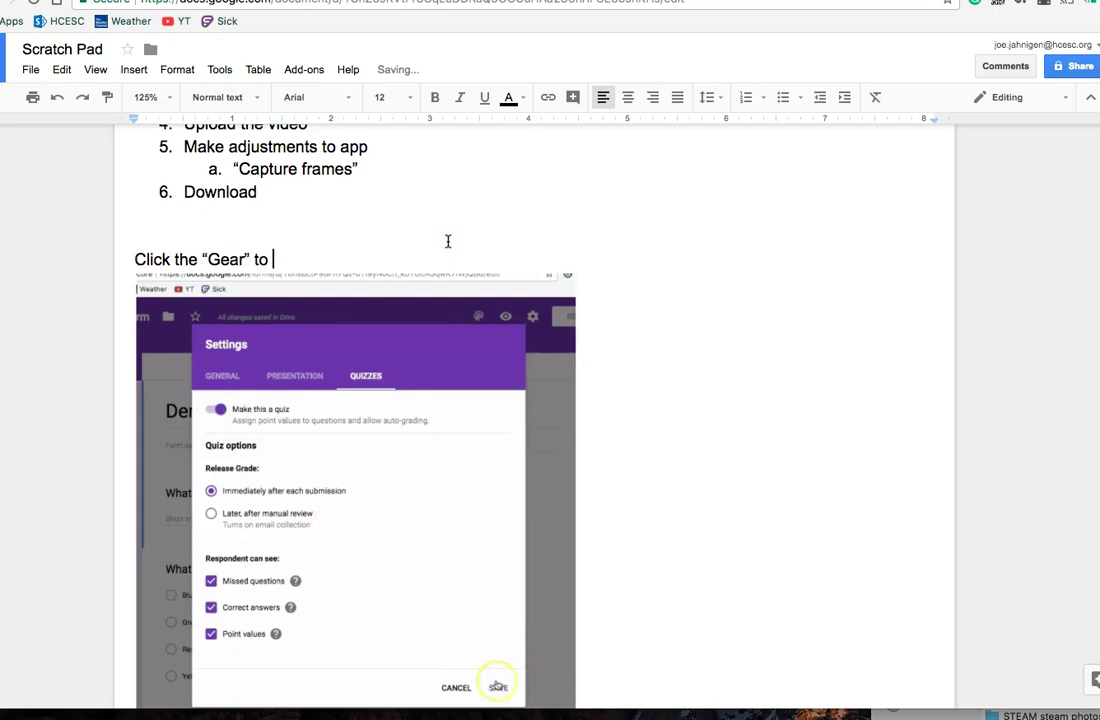
pyautogui.write('ar” to change the see')
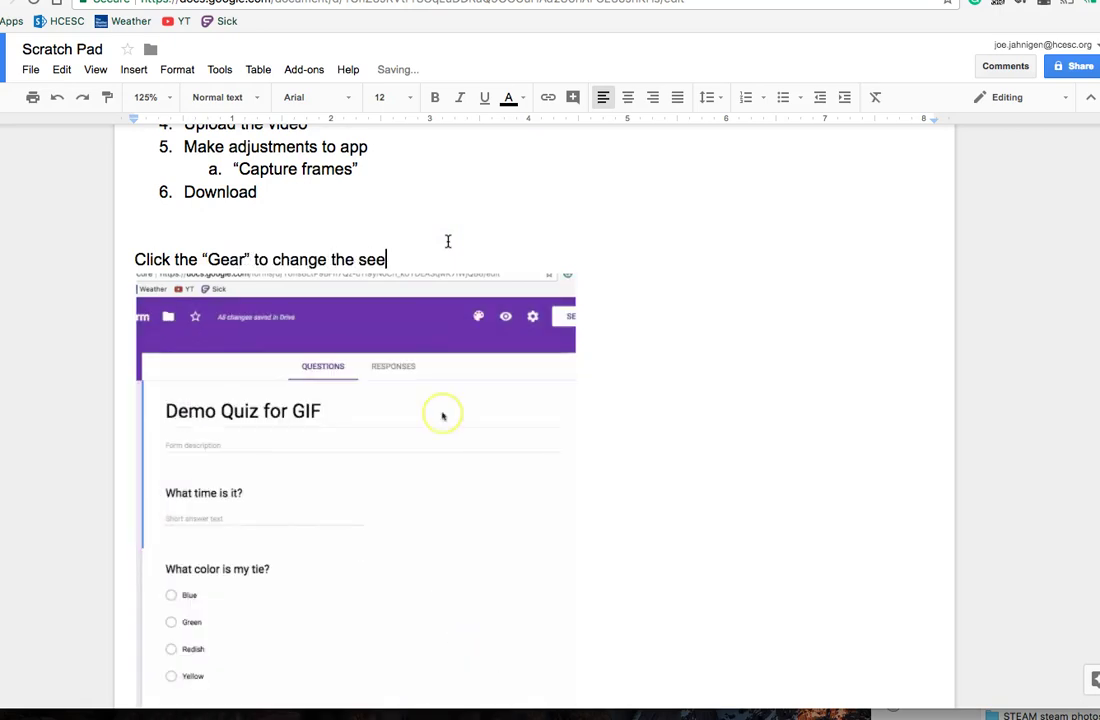
pyautogui.press('BackSpace')
pyautogui.write('ttings...')
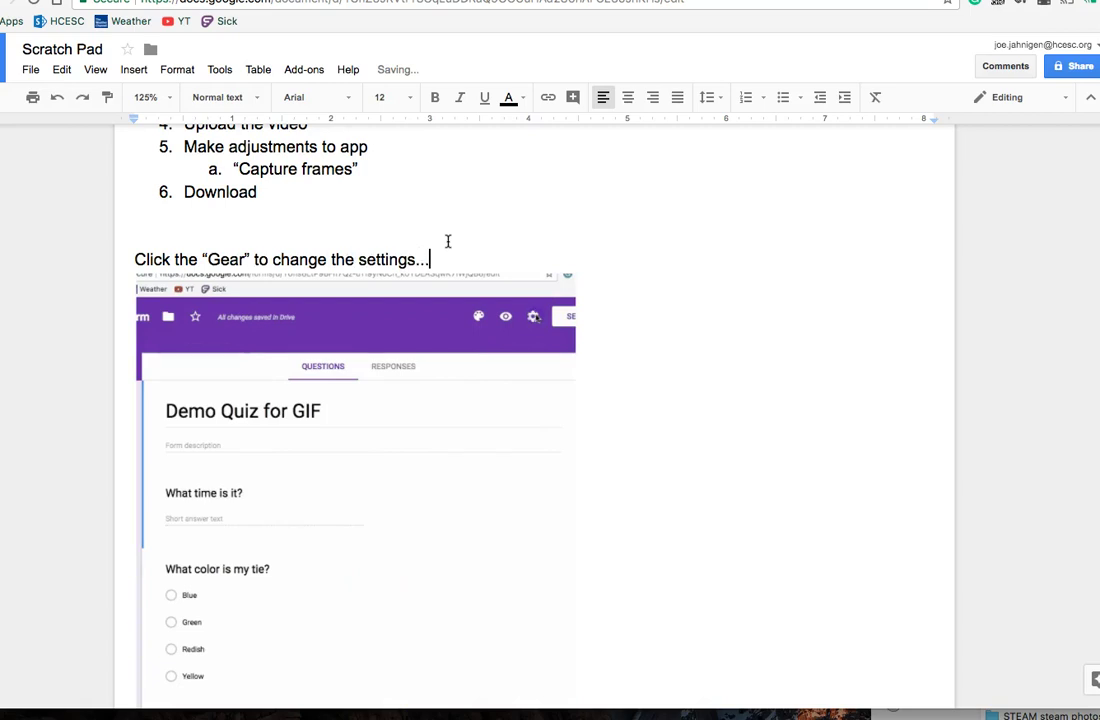